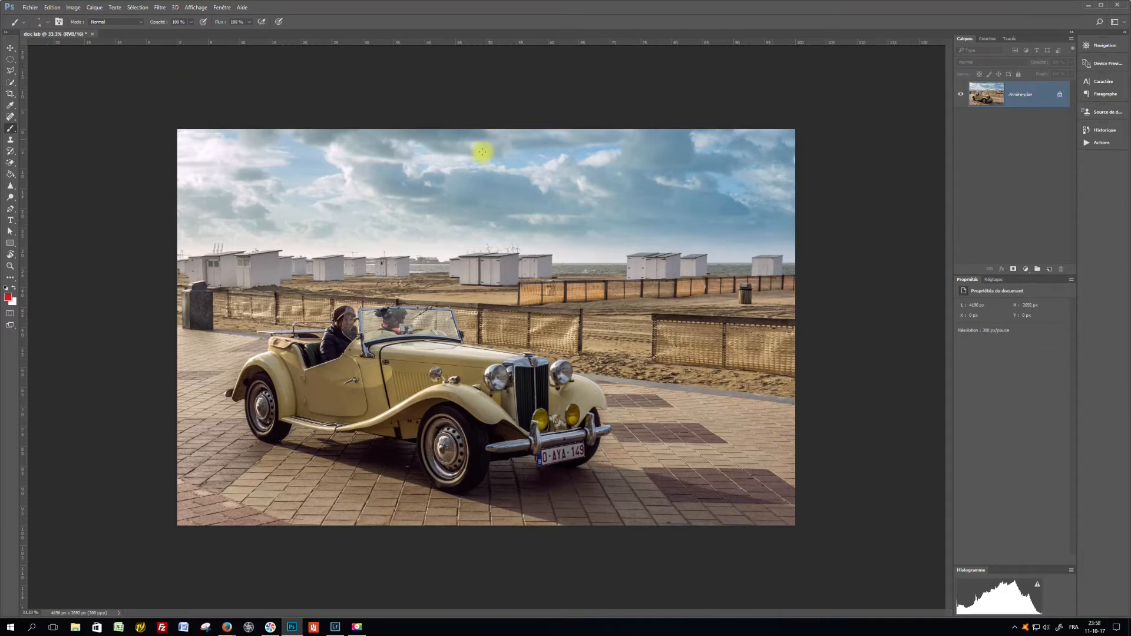
Duplicate the background layer of doc lab into a new document named rvb
right_click(1017, 98)
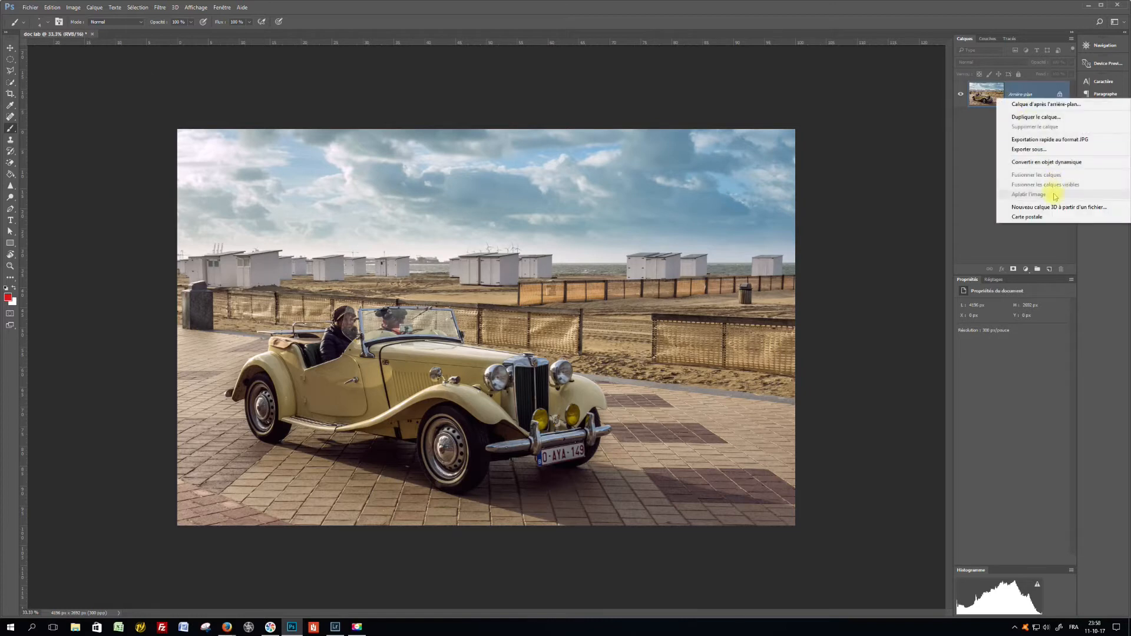
left_click(1049, 118)
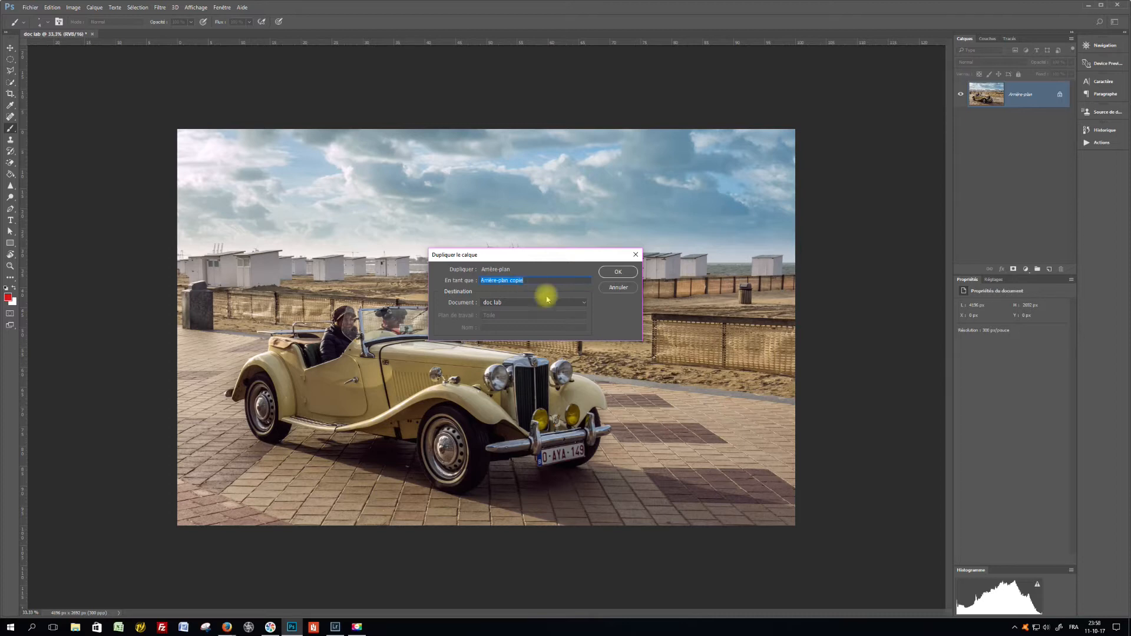
left_click(575, 303)
left_click(554, 318)
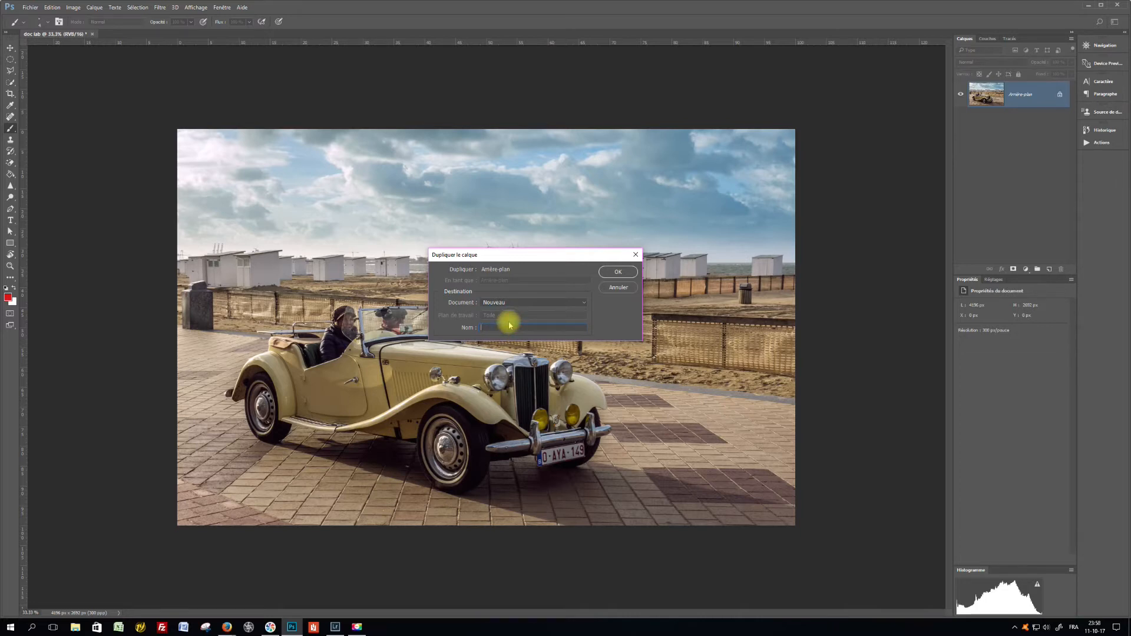
type("rvb")
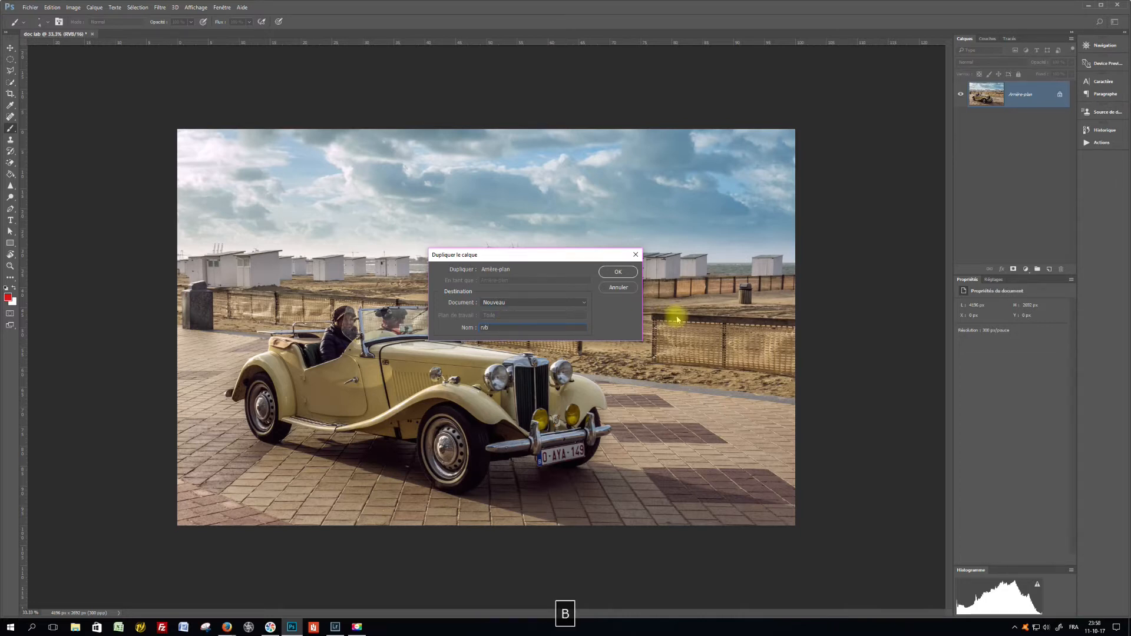
left_click(629, 272)
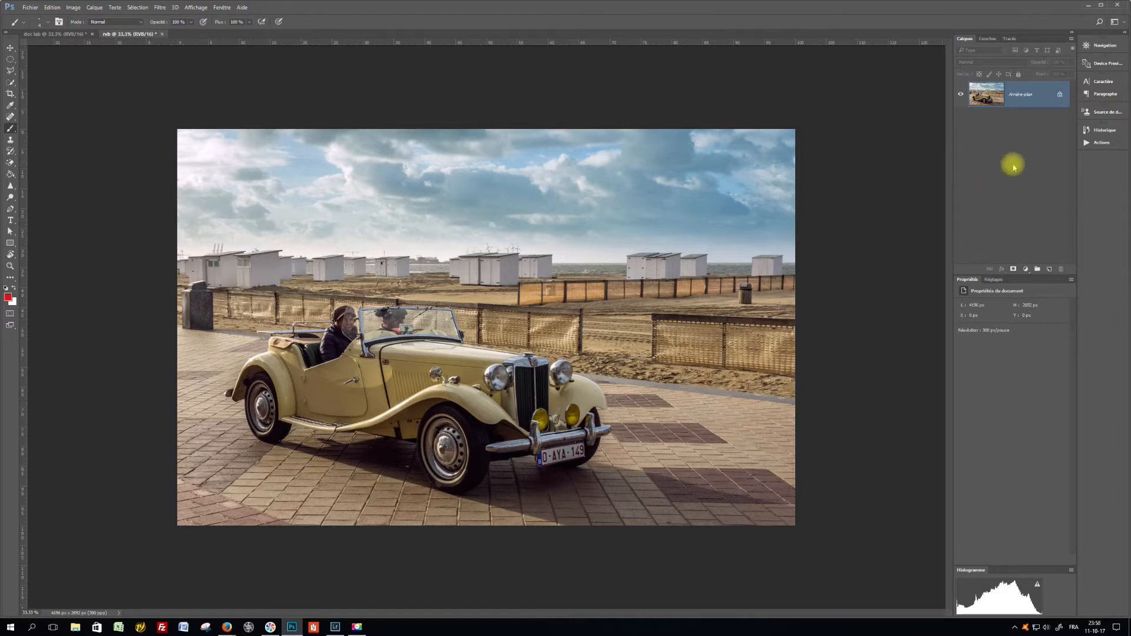
Add a Curves adjustment layer to the rvb document and darken the midtones by lowering the RVB curve's middle
left_click(1026, 269)
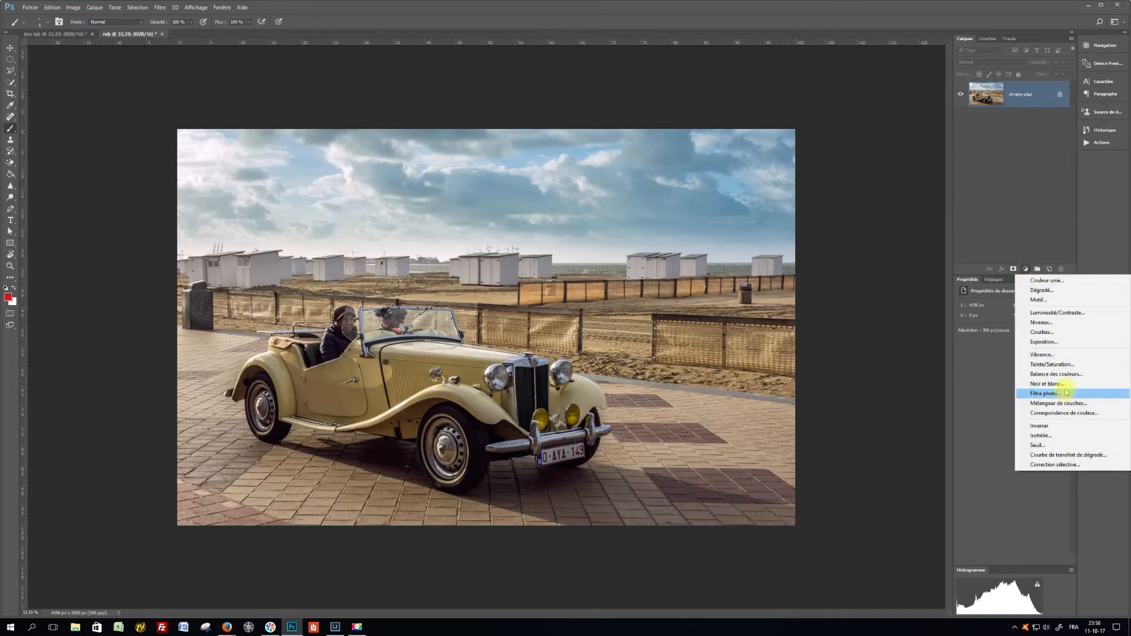
left_click(1066, 332)
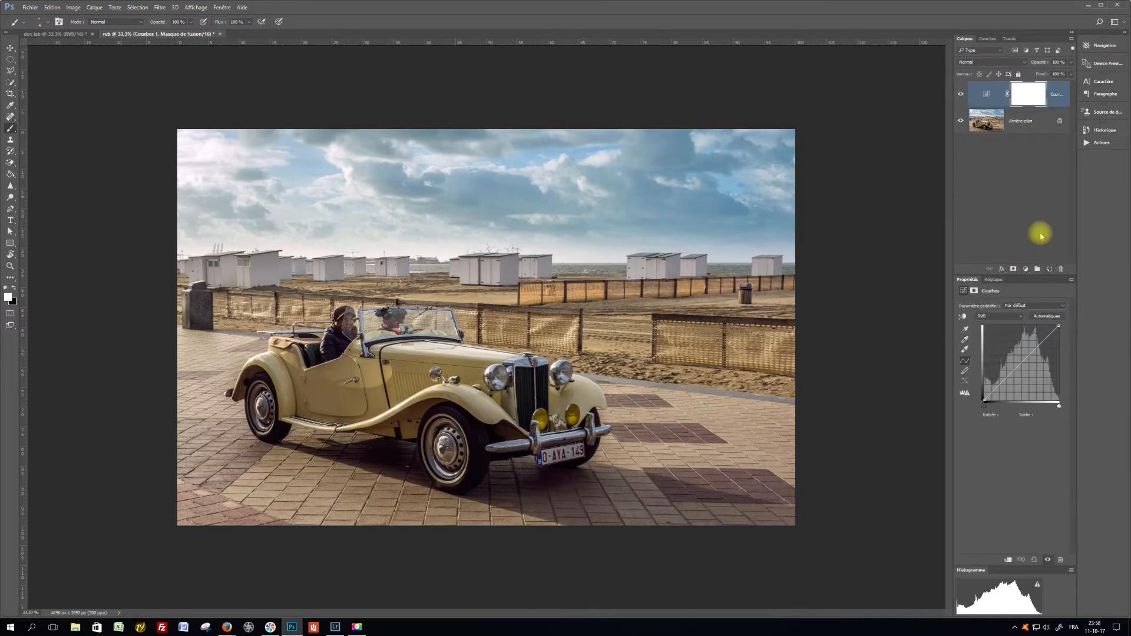
left_click_drag(1019, 361, 1027, 374)
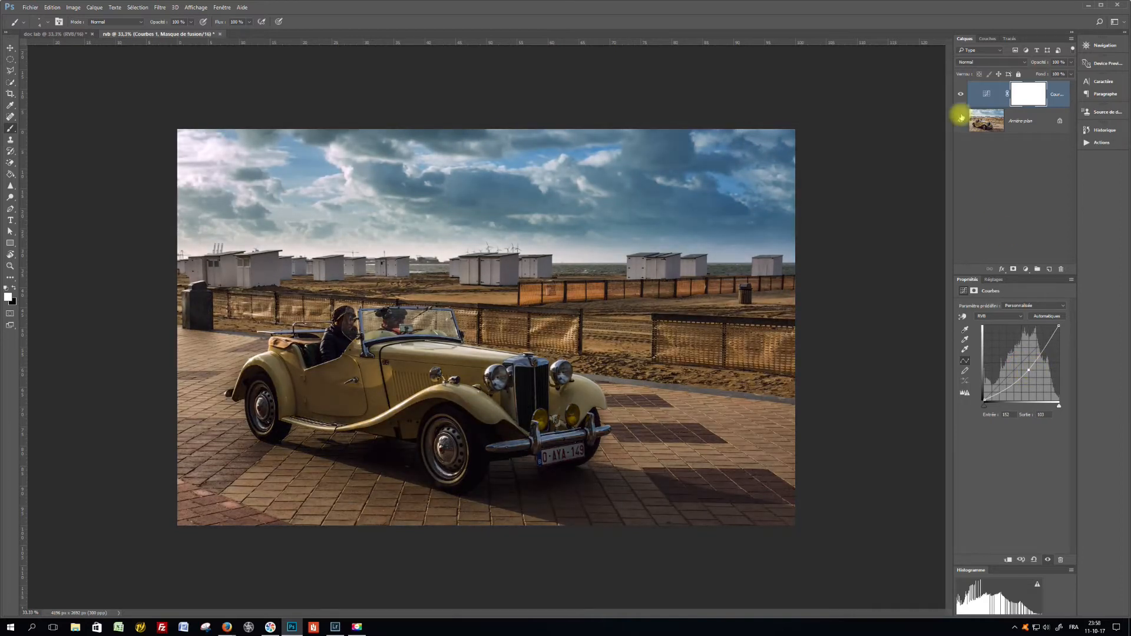
Toggle the Curves layer's visibility repeatedly to compare the sky and car colours before and after darkening
left_click(958, 94)
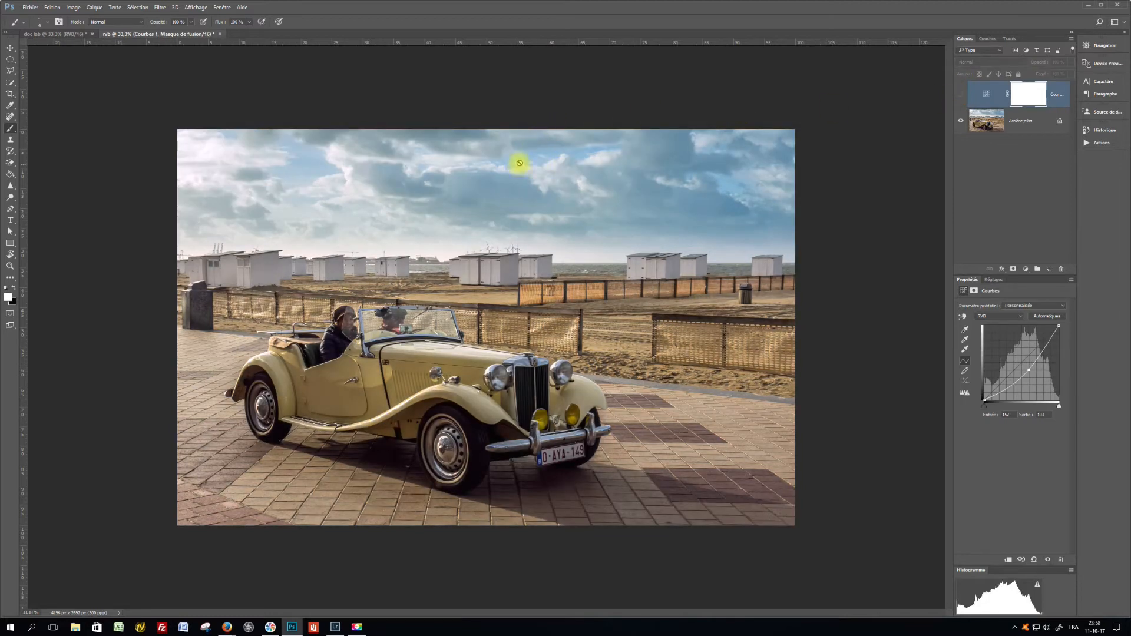
left_click(961, 94)
left_click(962, 94)
left_click(962, 93)
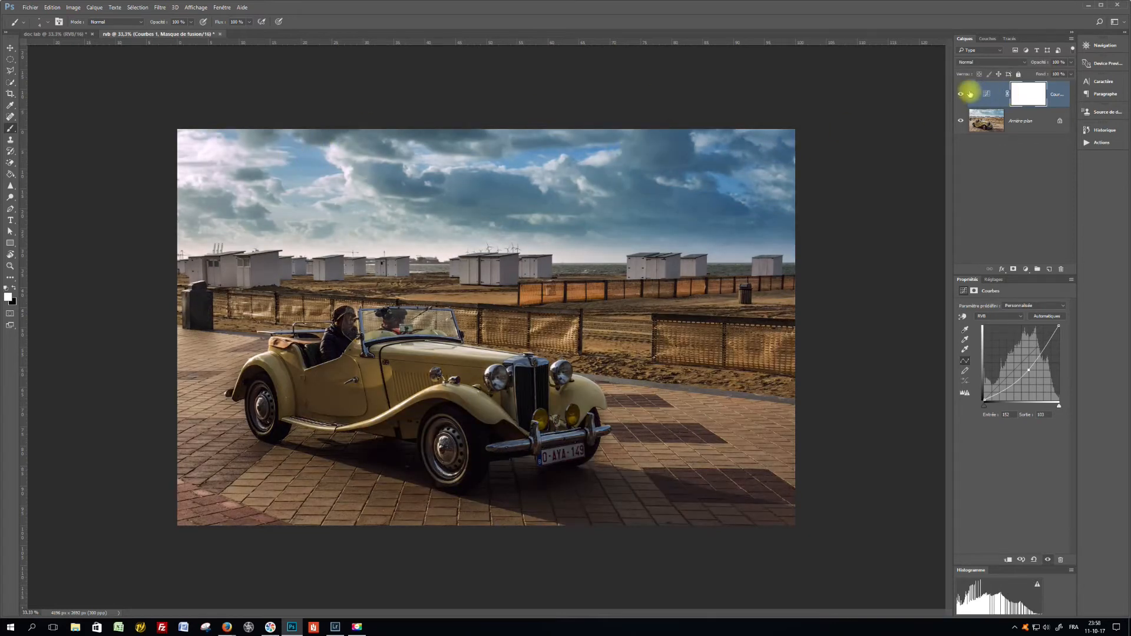
left_click(962, 94)
left_click(962, 93)
left_click(961, 94)
left_click(962, 94)
left_click(962, 94)
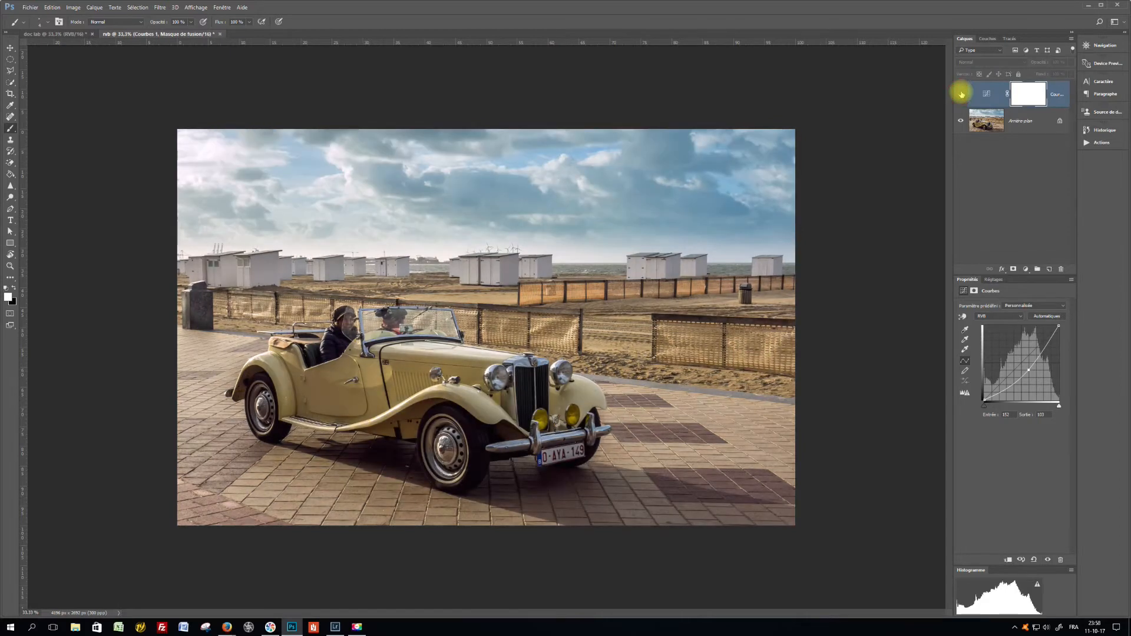
left_click(962, 93)
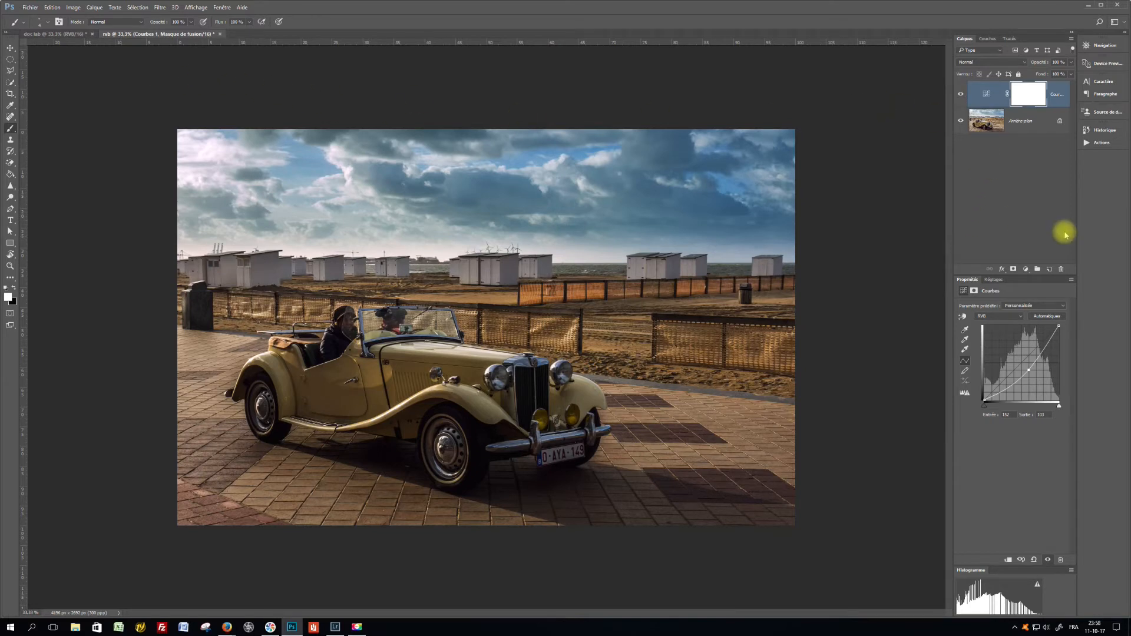
Convert the doc lab document to Lab colour mode and inspect its channels
left_click(47, 37)
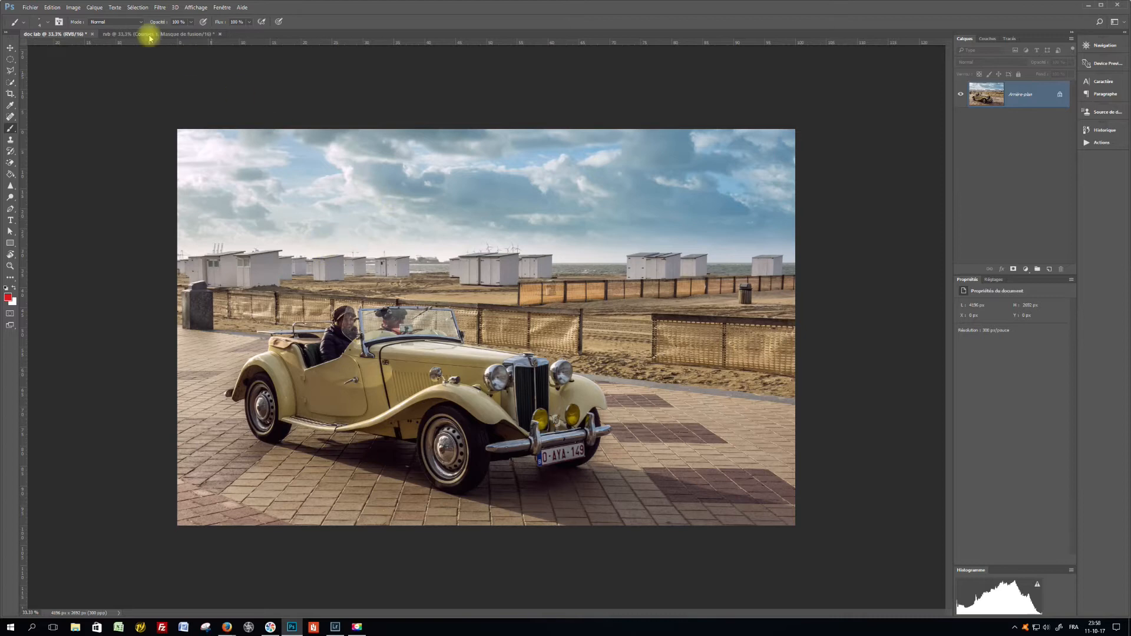
left_click(78, 10)
mouse_move(79, 17)
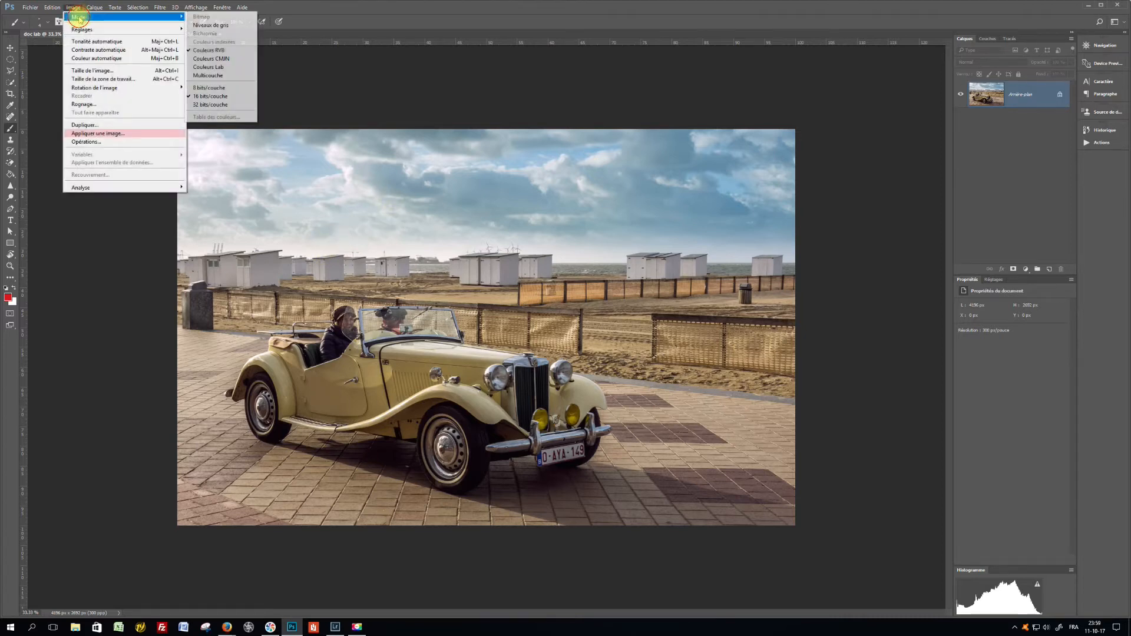
left_click(223, 67)
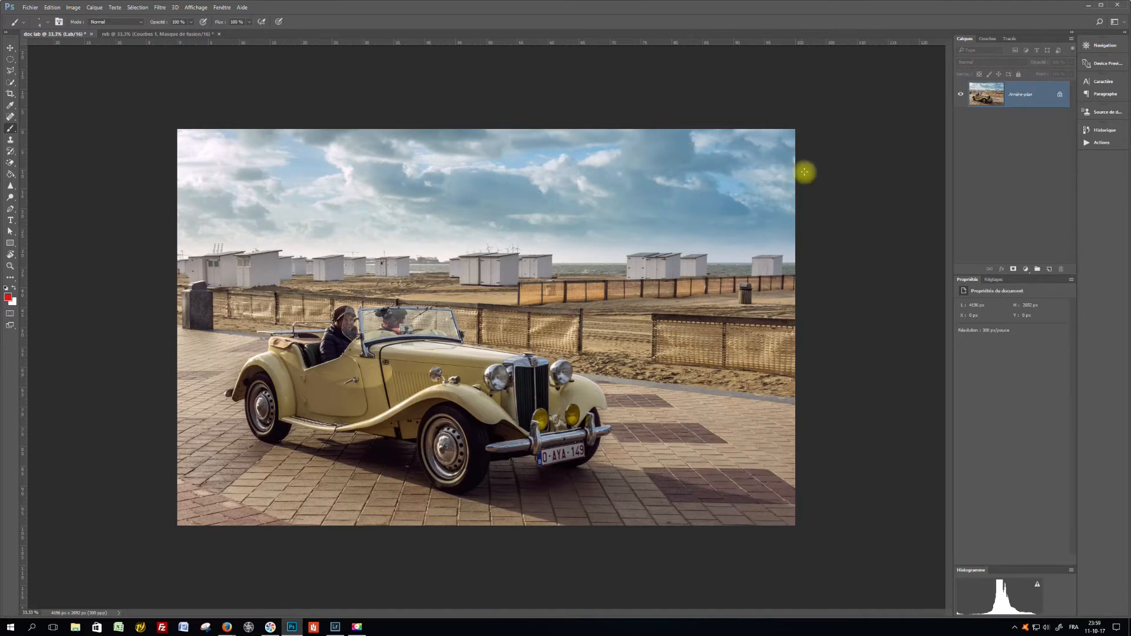
left_click(990, 40)
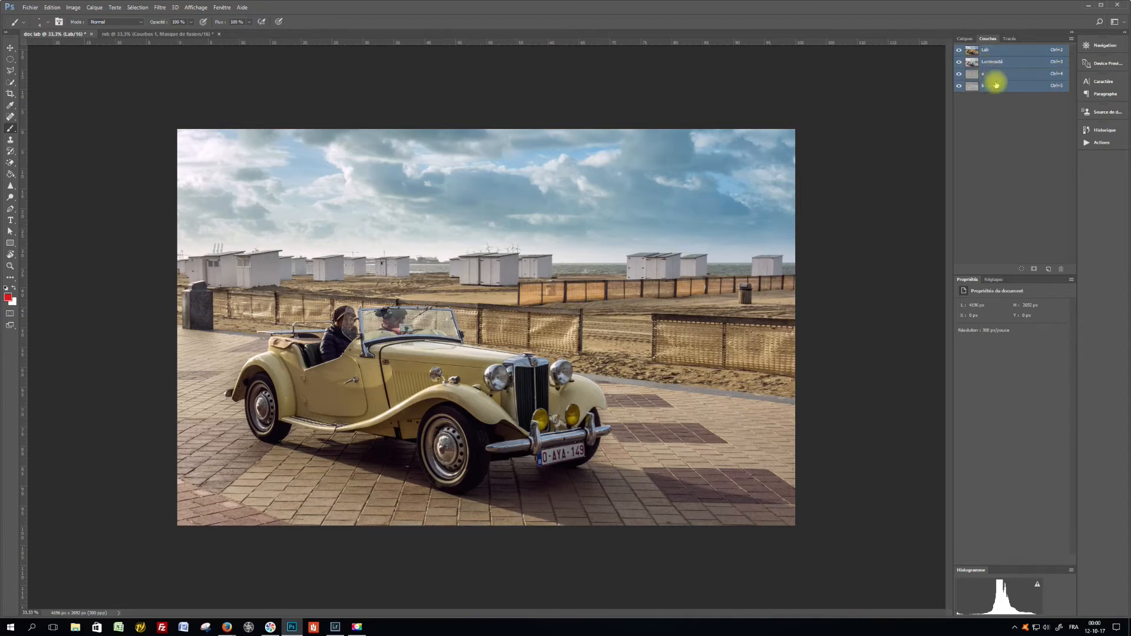
left_click(963, 39)
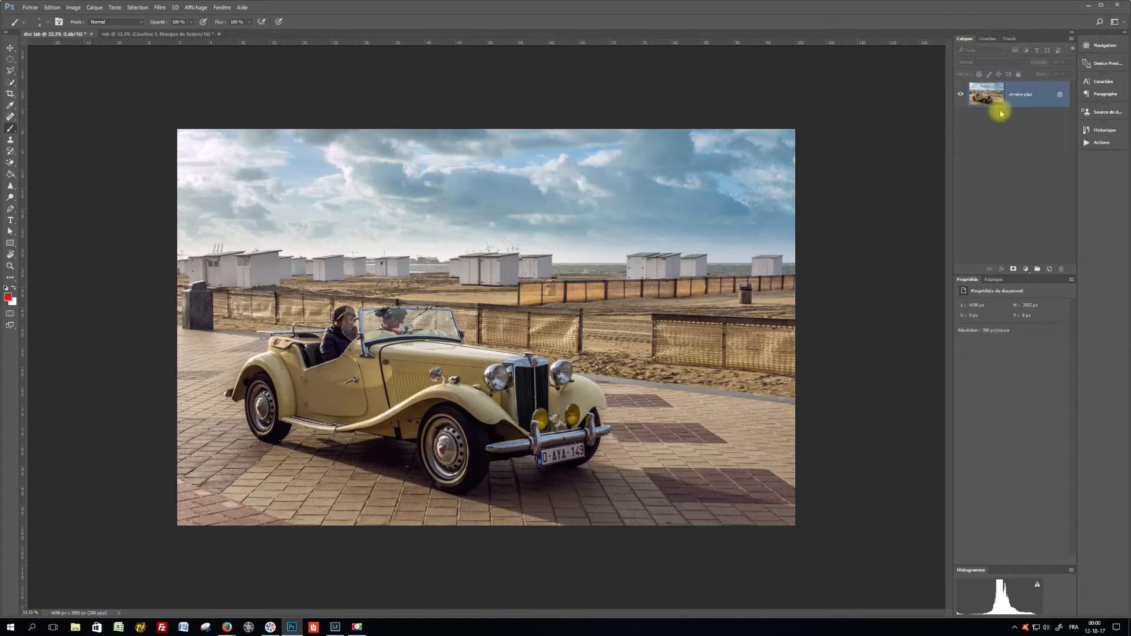
Add a Curves adjustment layer to doc lab and darken the midtones by lowering the middle of the Luminosité curve
left_click(1026, 268)
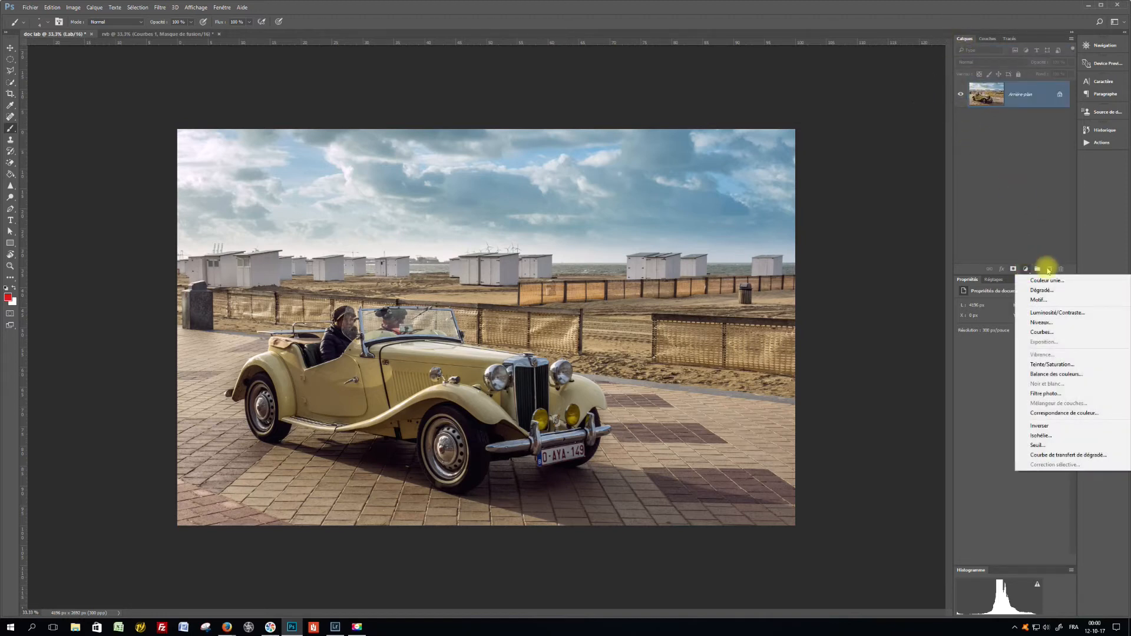
left_click(1056, 332)
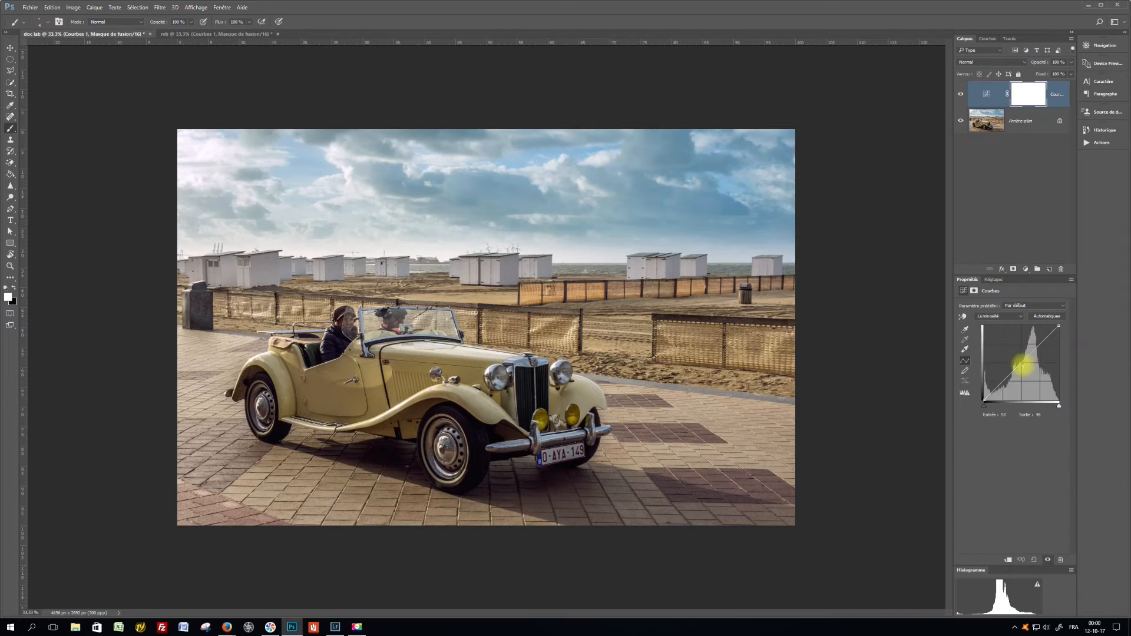
left_click_drag(1022, 362, 1029, 370)
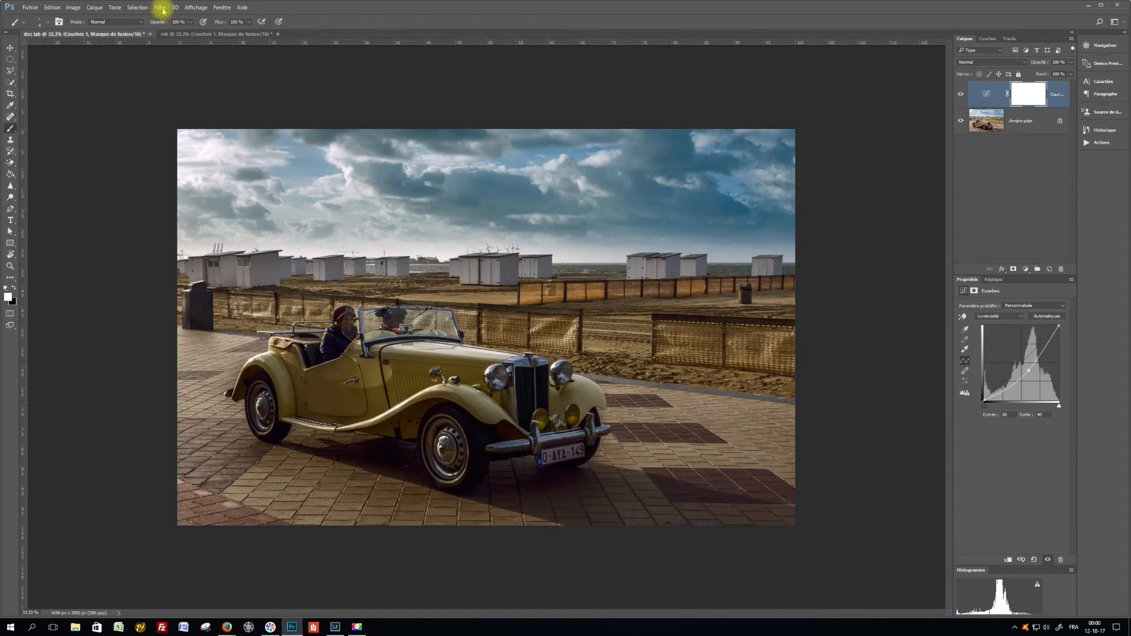
Show both documents side by side as two vertical panes and lower doc lab's Luminosité curve point slightly, to an output of about 37
left_click(219, 8)
mouse_move(223, 18)
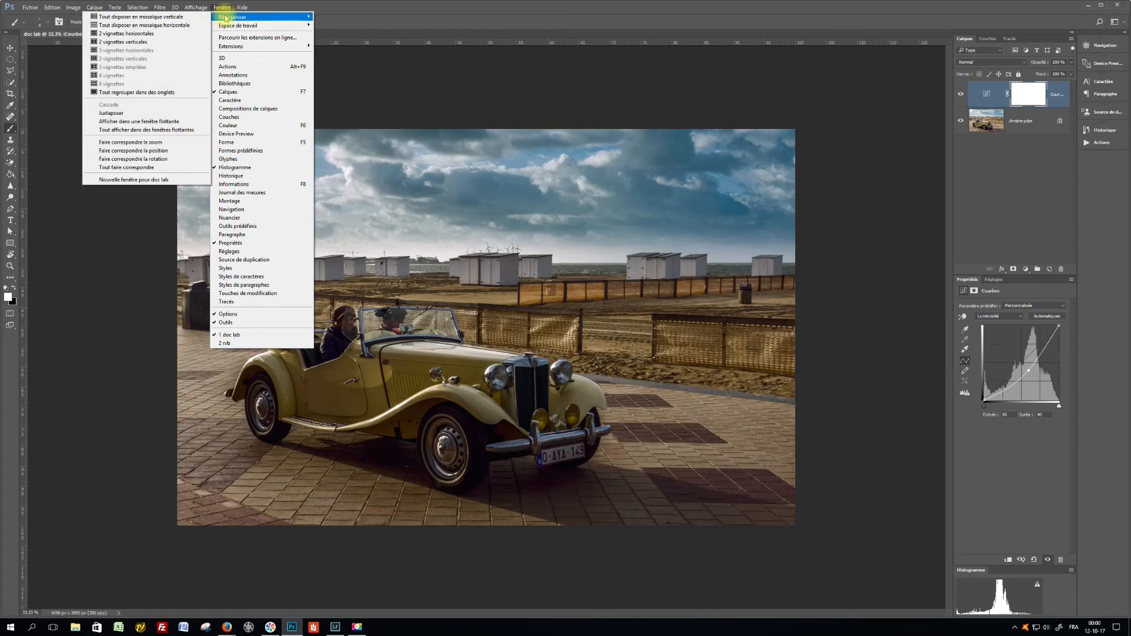
left_click(162, 41)
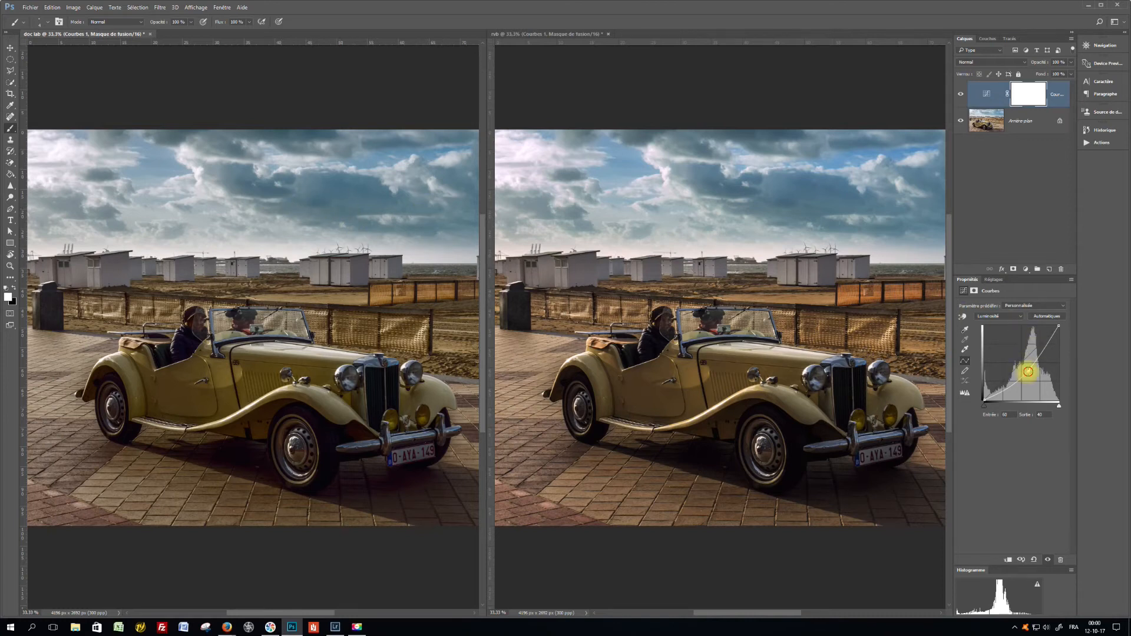
left_click_drag(1028, 372, 1030, 374)
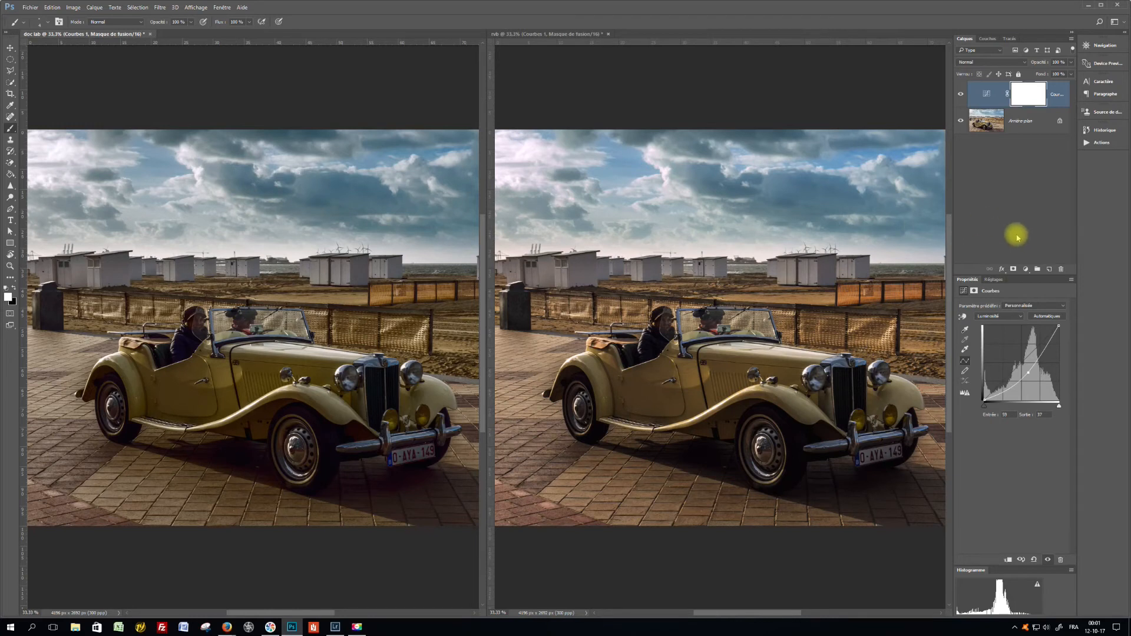
left_click(1027, 269)
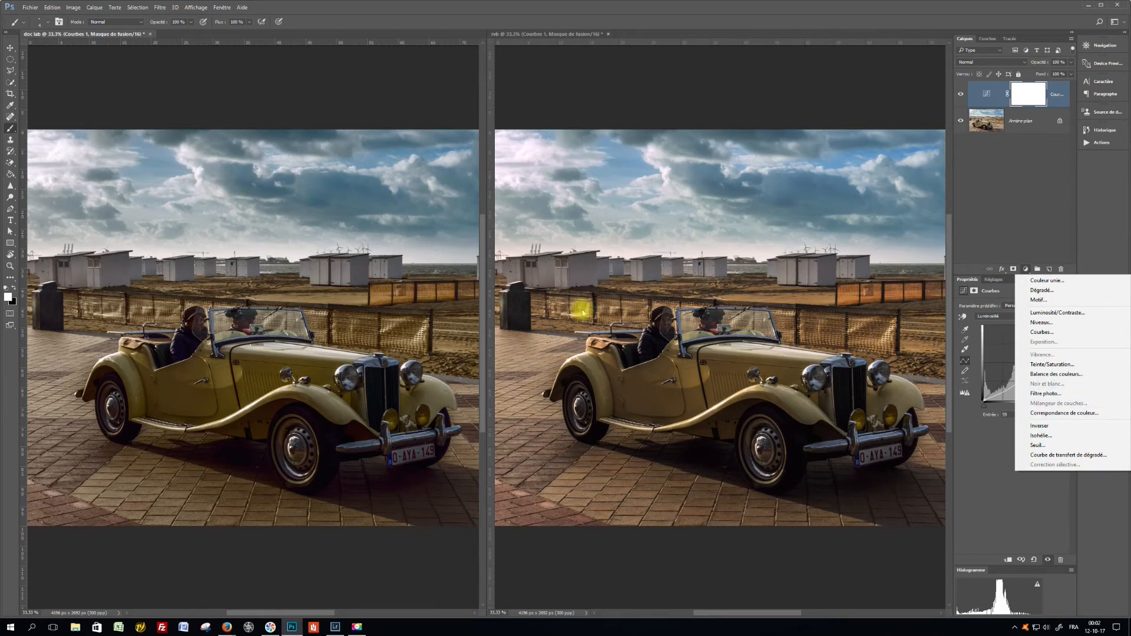
left_click(990, 190)
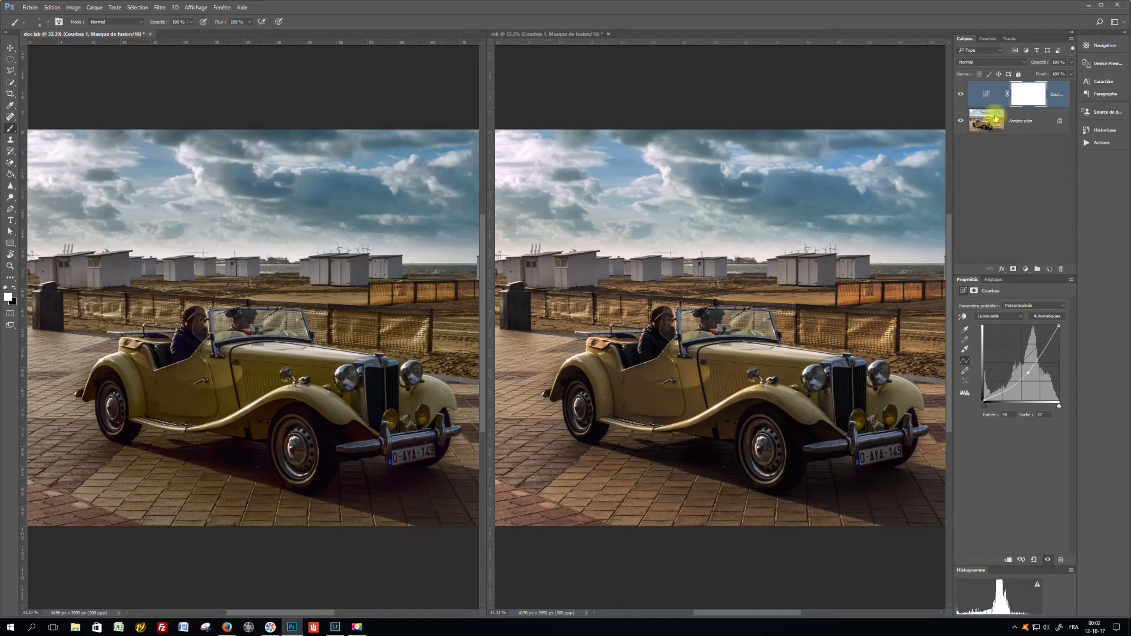
Group a copy of doc lab's background layer with the Curves layer and convert the group into a smart object
left_click_drag(997, 119, 1050, 269)
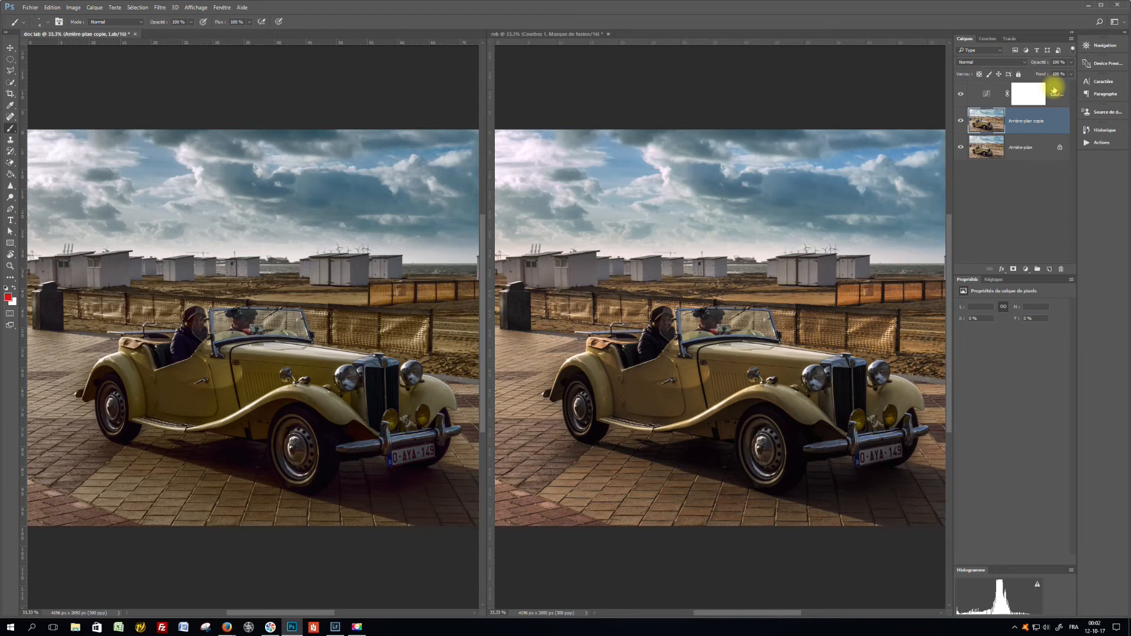
left_click(1055, 89, "shift")
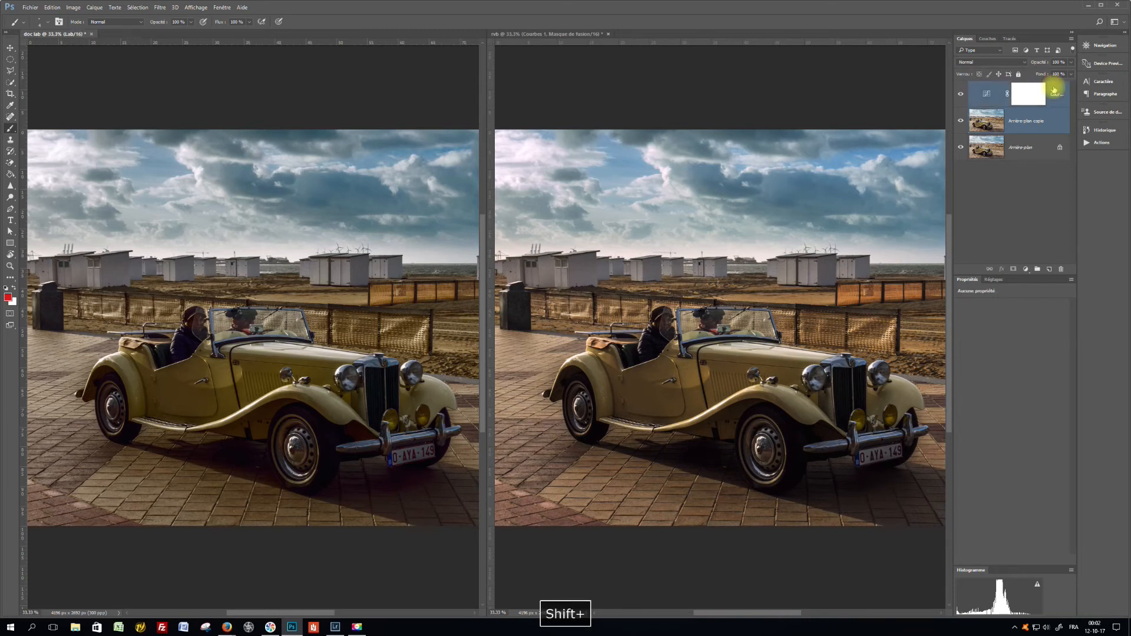
left_click(1037, 269)
right_click(1016, 90)
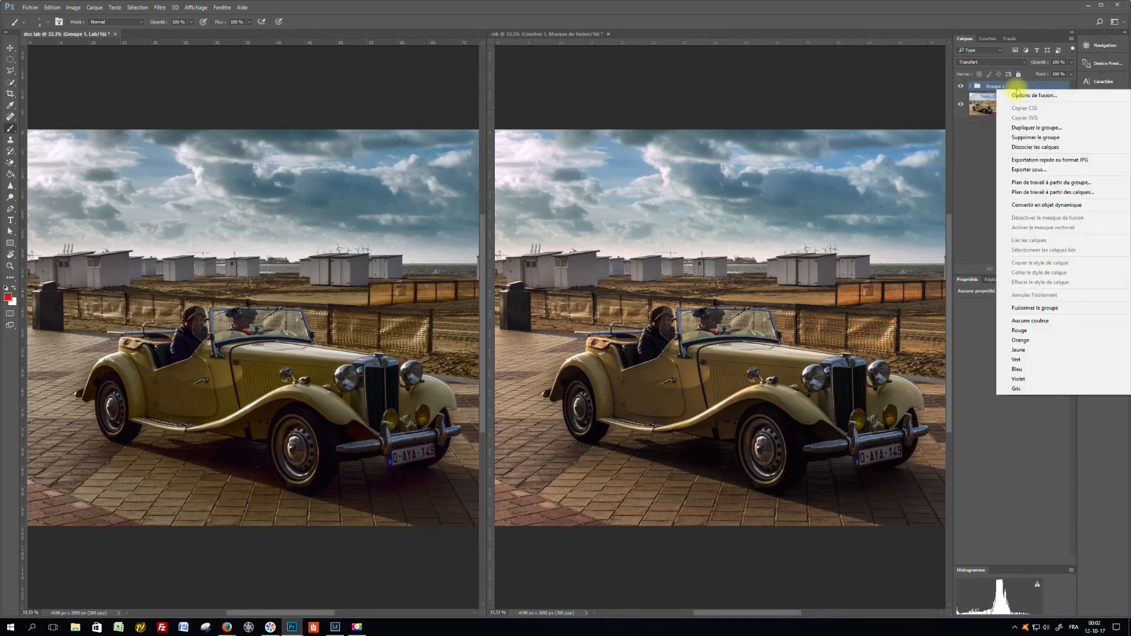
left_click(1067, 205)
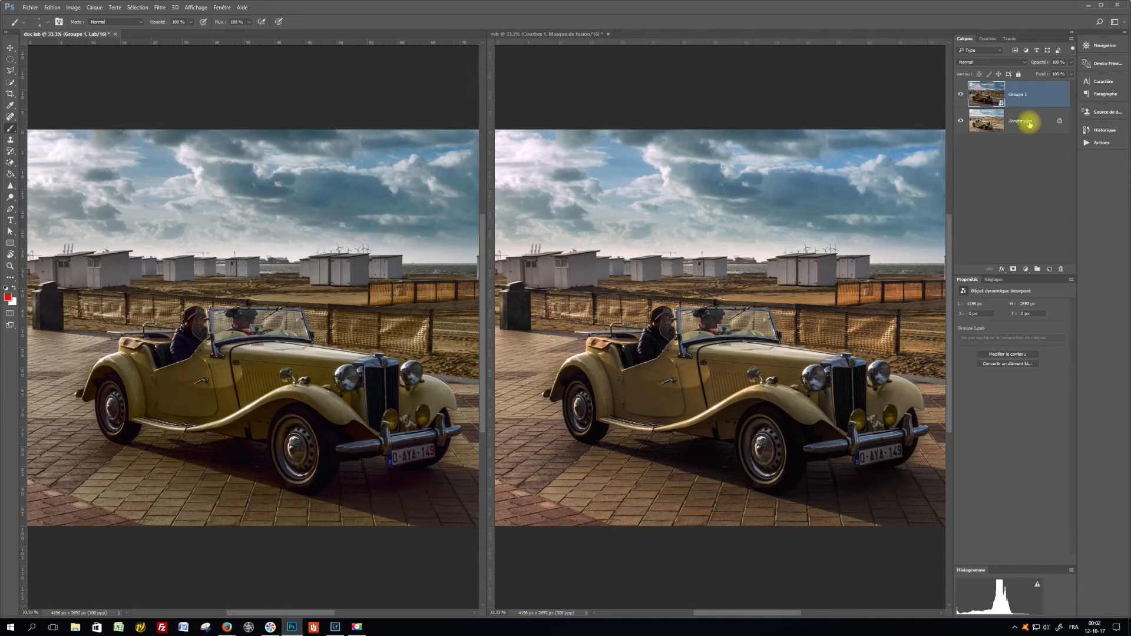
Convert the doc lab document back to RGB colour mode without flattening its layers
left_click(1029, 124)
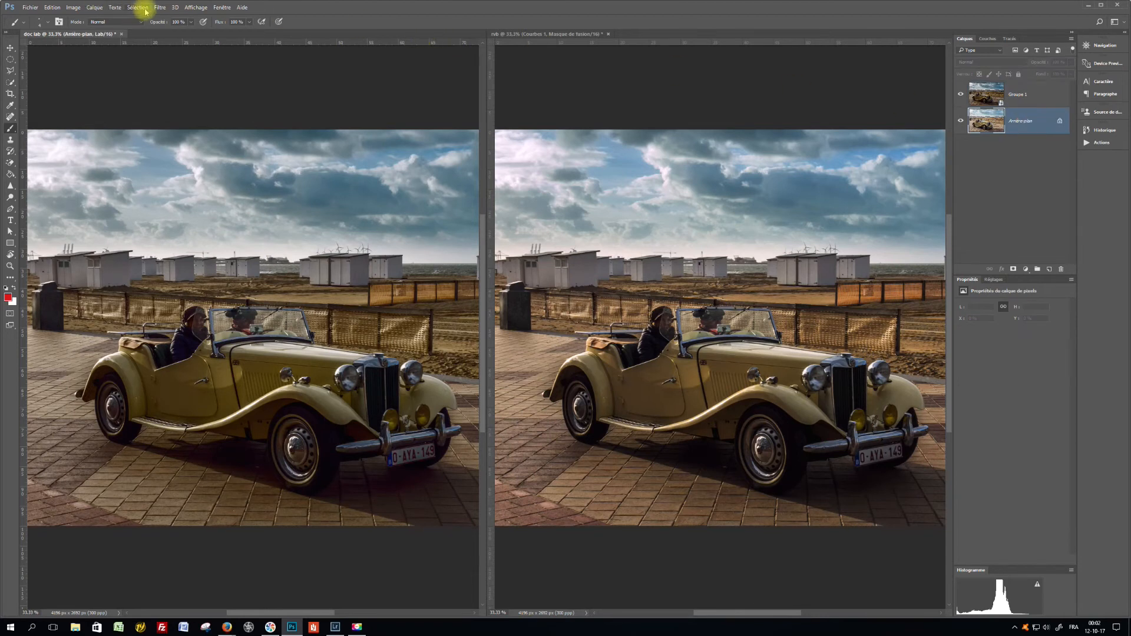
left_click(75, 7)
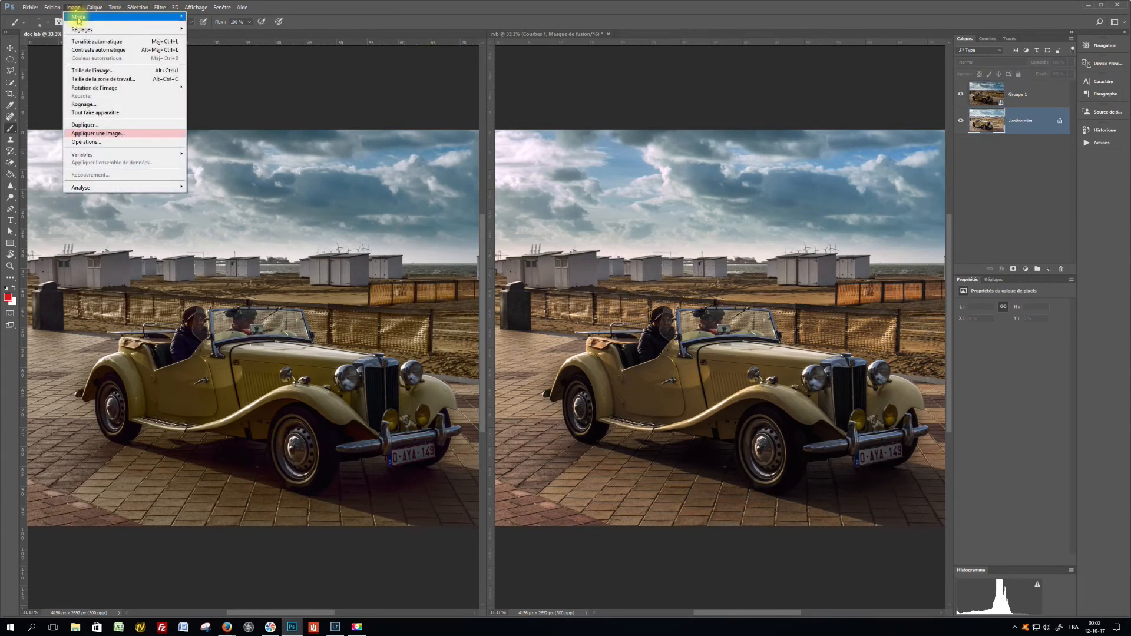
mouse_move(82, 17)
left_click(223, 50)
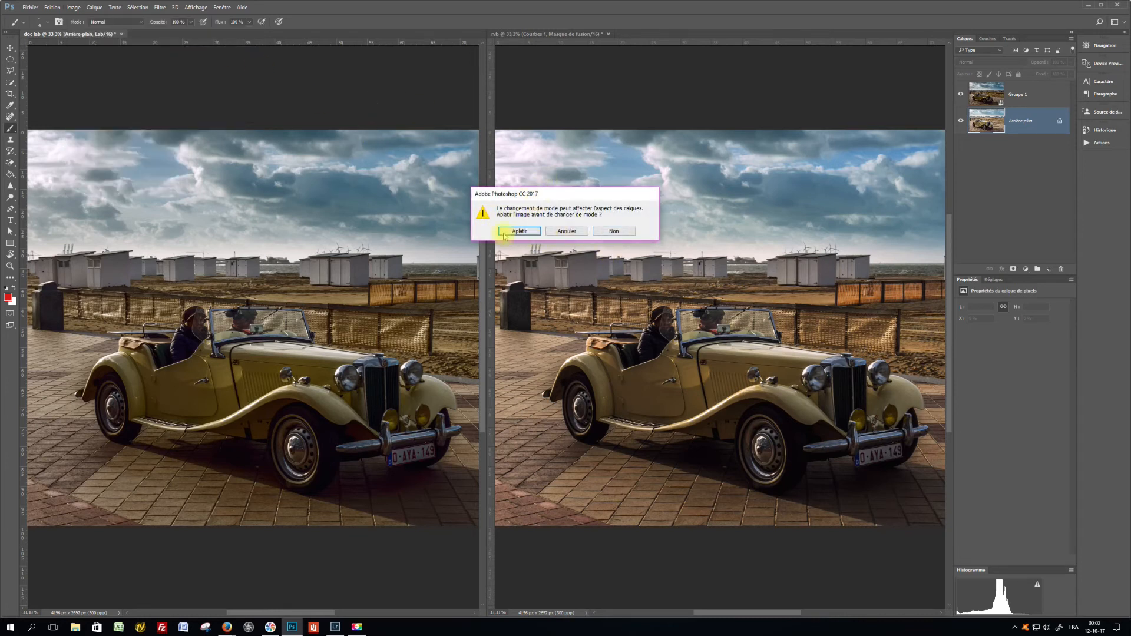
left_click(625, 232)
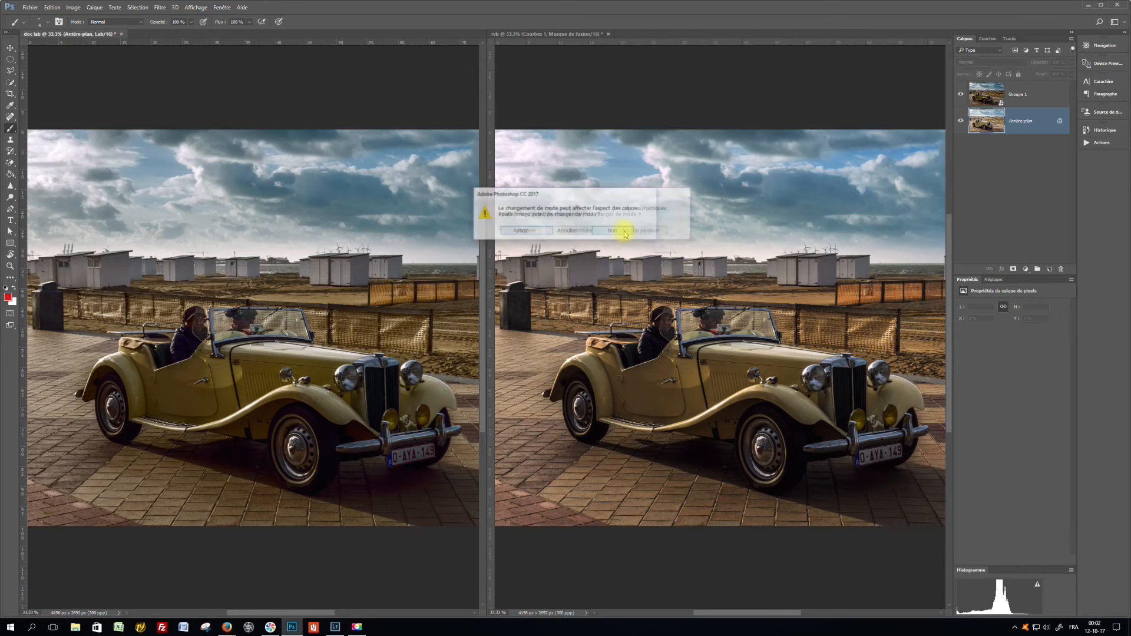
left_click(653, 230)
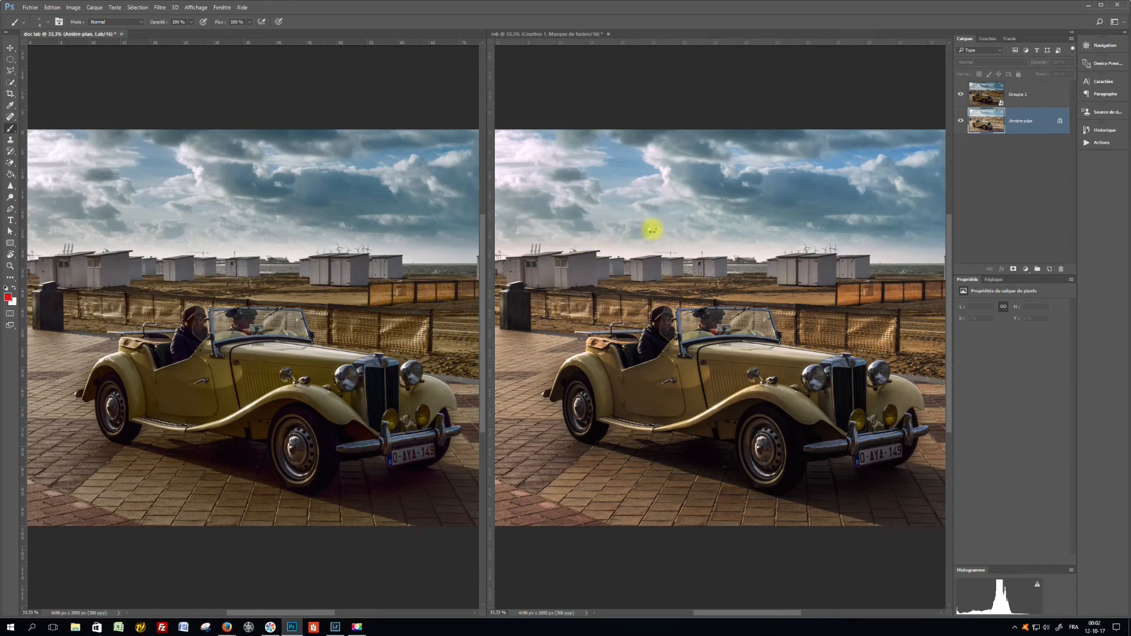
Close the rvb document without saving its changes, and deselect all layers in doc lab
left_click(609, 35)
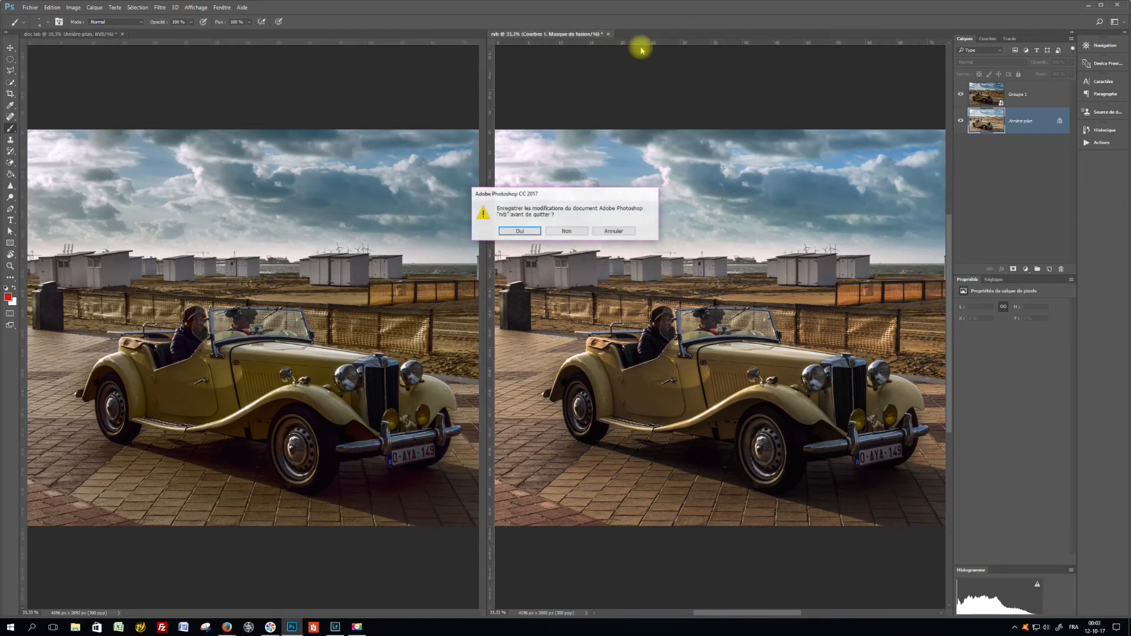
left_click(567, 231)
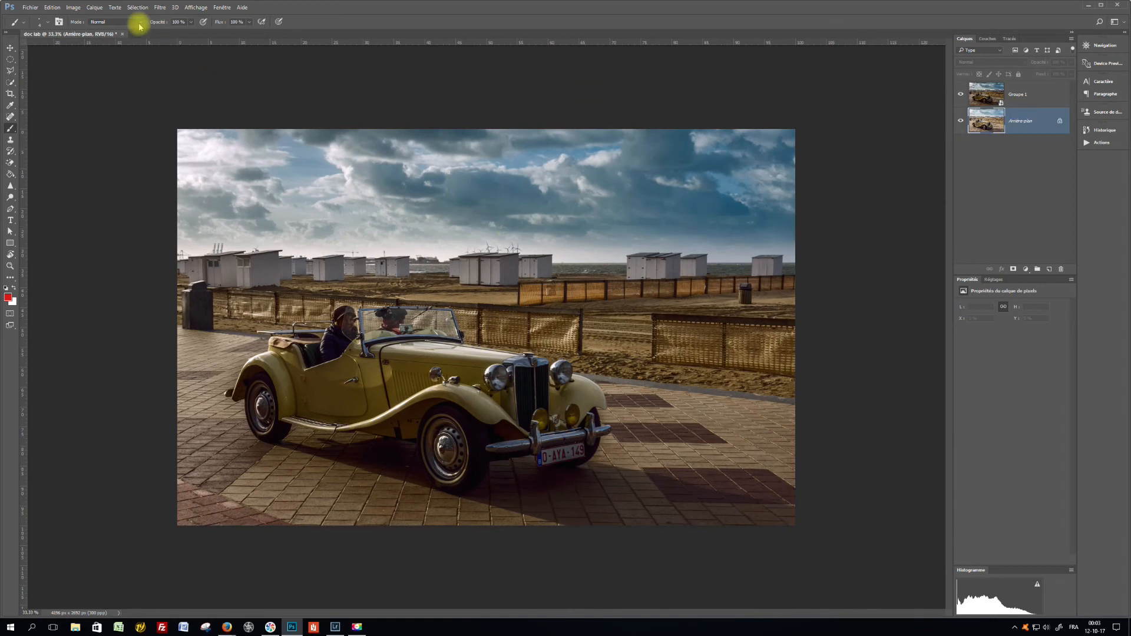
left_click(73, 8)
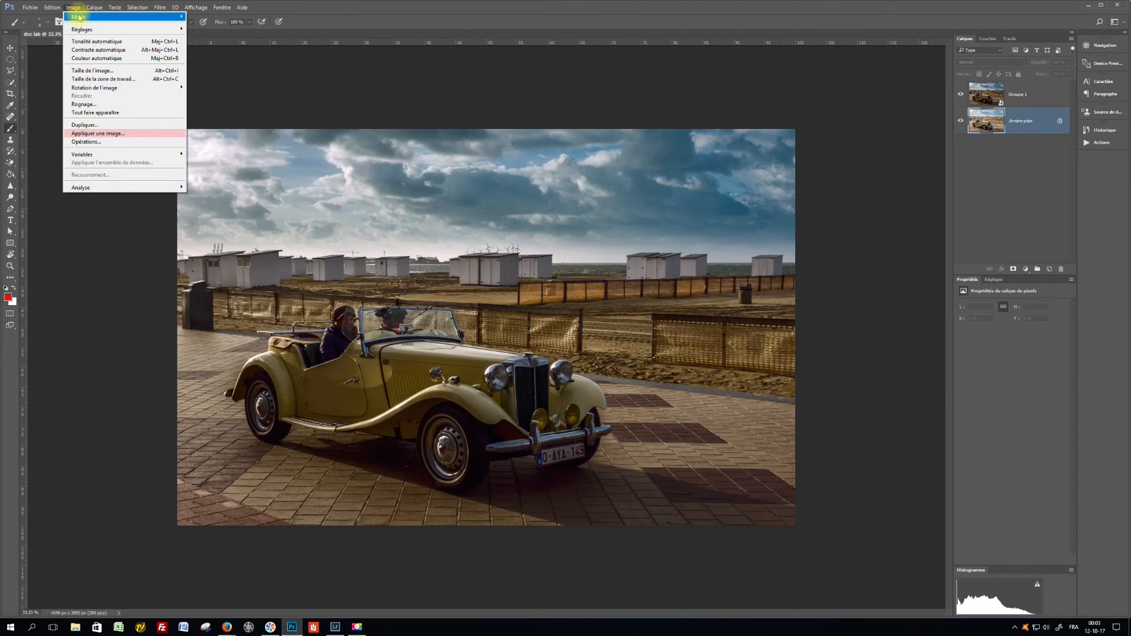
mouse_move(82, 18)
left_click(1005, 174)
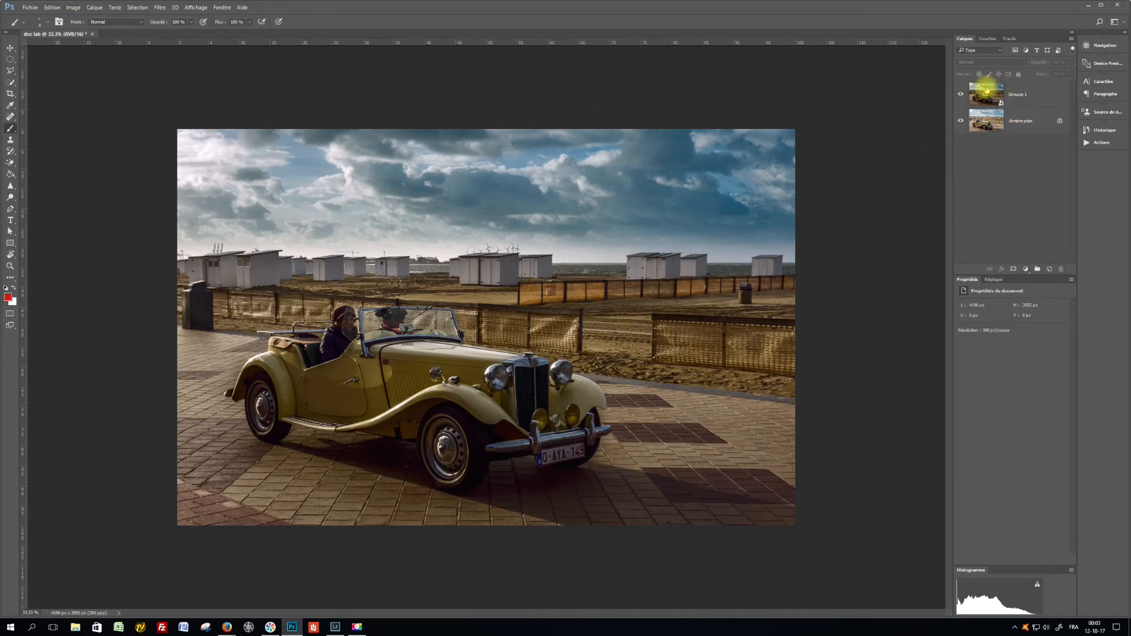
Open the contents of the Groupe 1 smart object and expand the group inside it
left_click(993, 93)
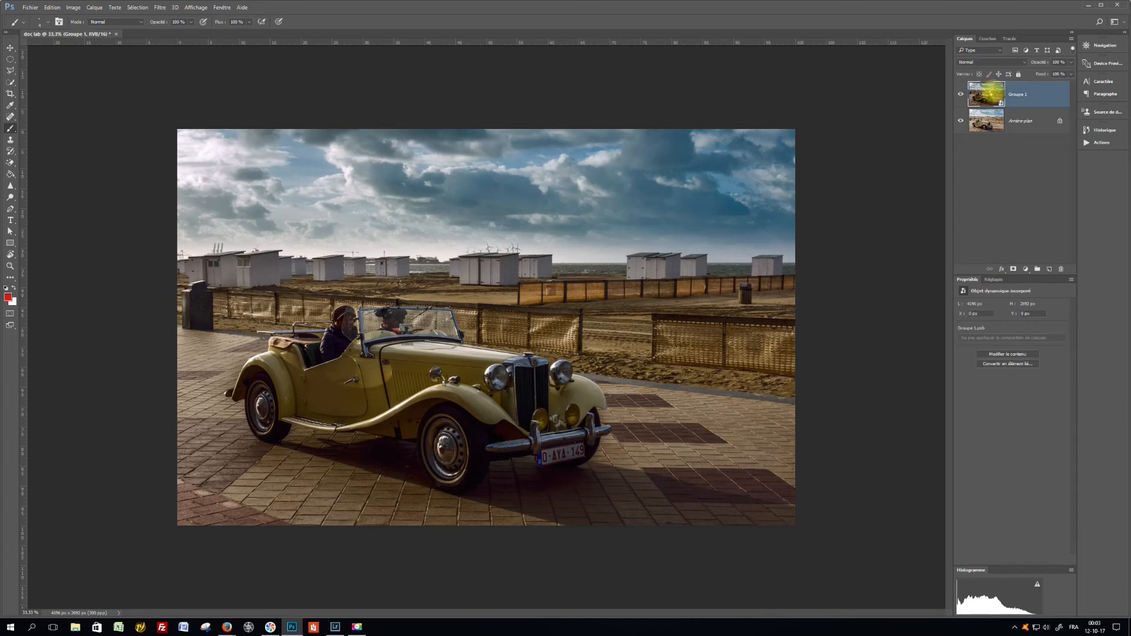
double_click(993, 92)
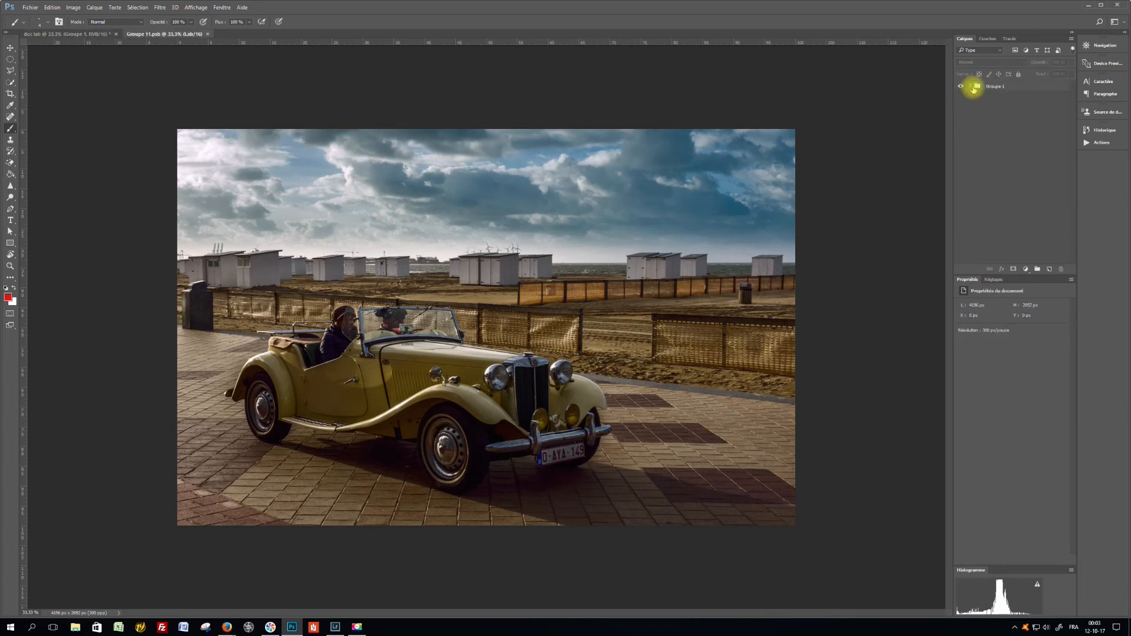
left_click(971, 87)
left_click(1003, 129)
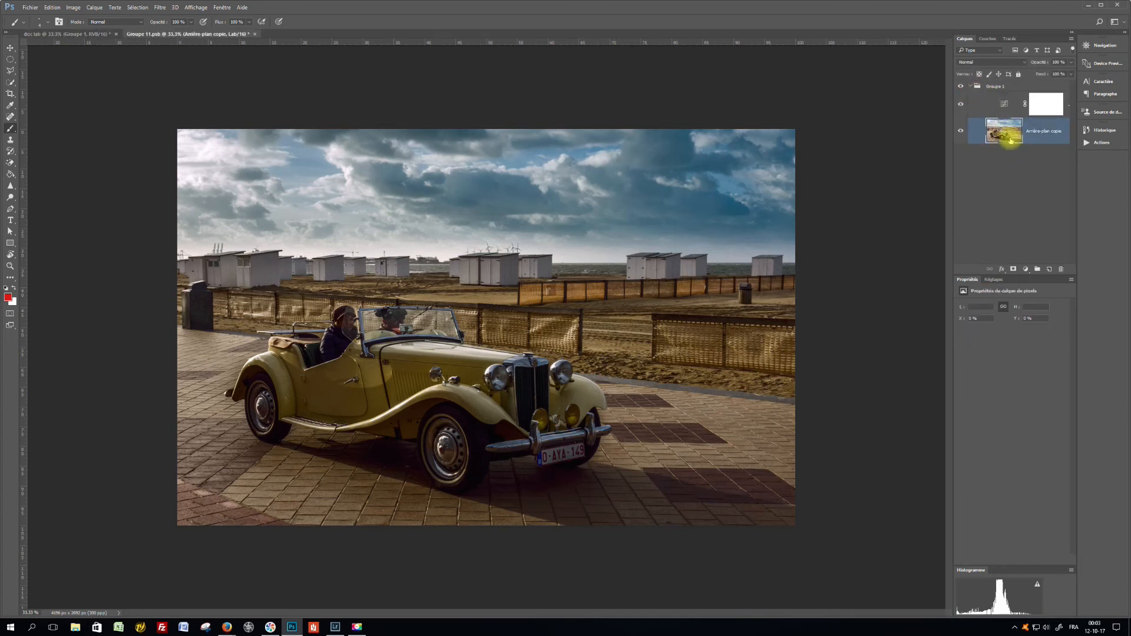
Reshape the smart object's Luminosité curve with extra points, including a shadow point at about input 19, output 15, and save and close its contents
left_click(1007, 107)
left_click_drag(1029, 373, 1012, 386)
left_click(1041, 347)
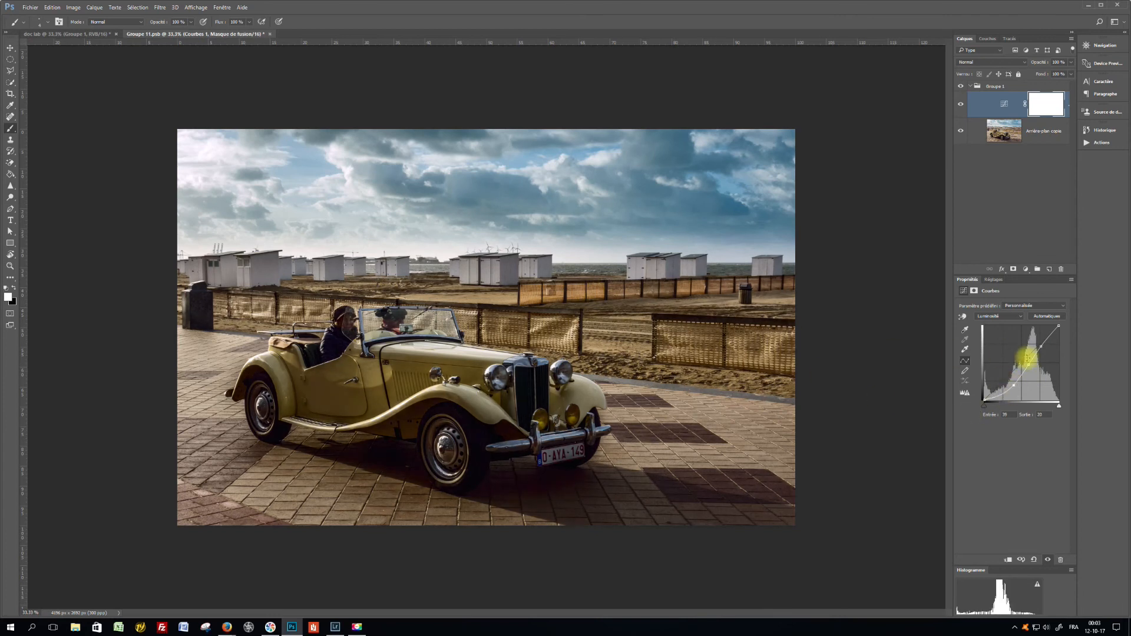
left_click_drag(1001, 396, 999, 389)
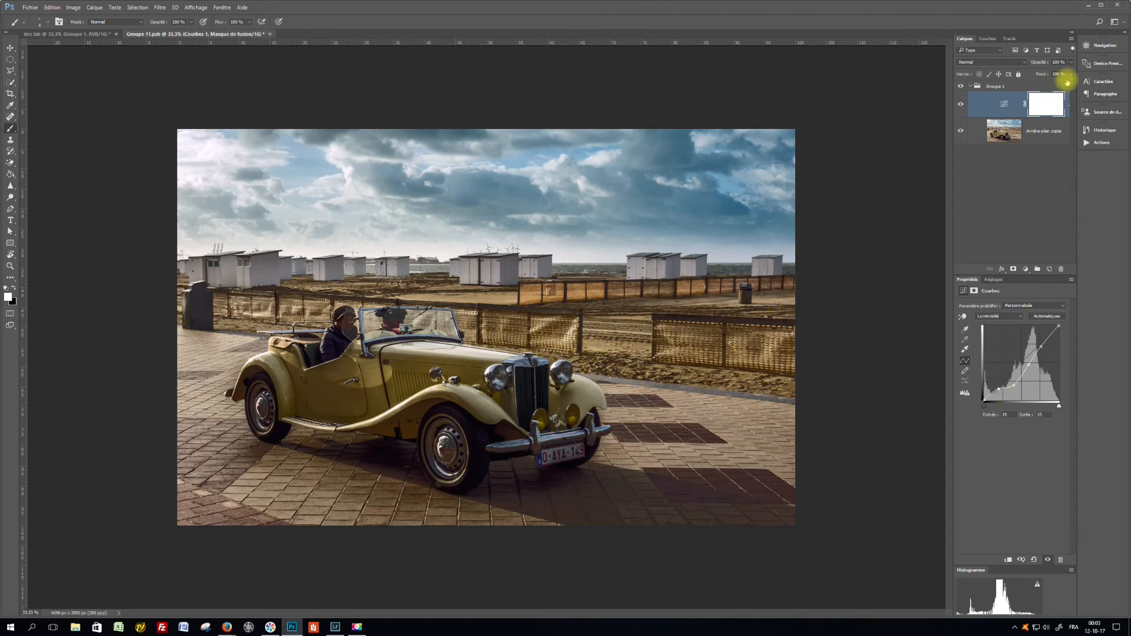
left_click(269, 34)
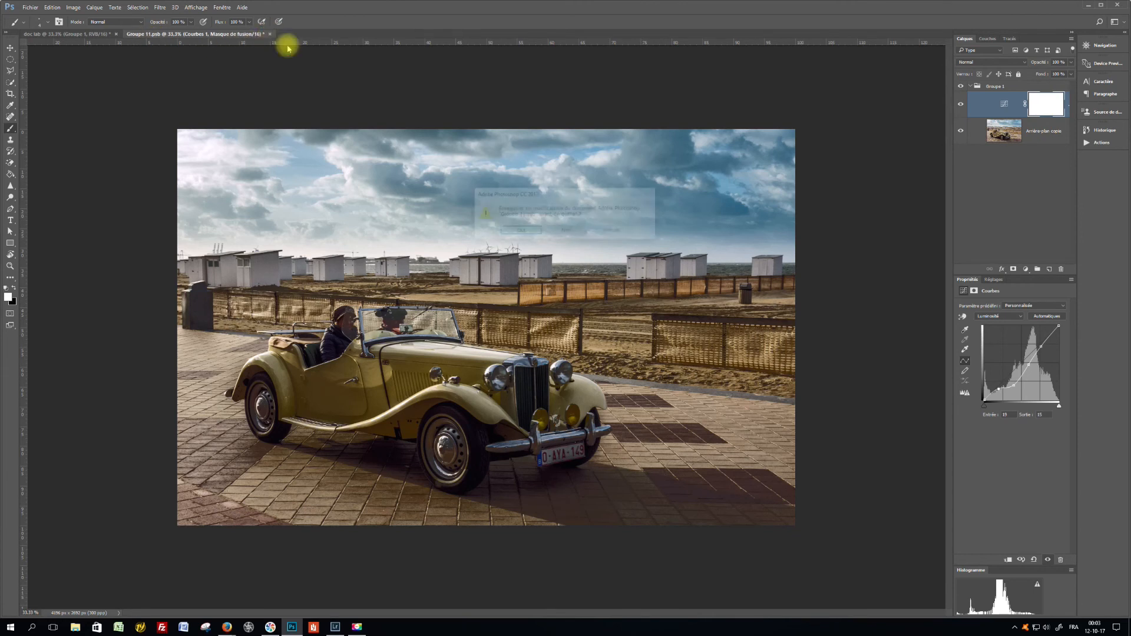
left_click(533, 232)
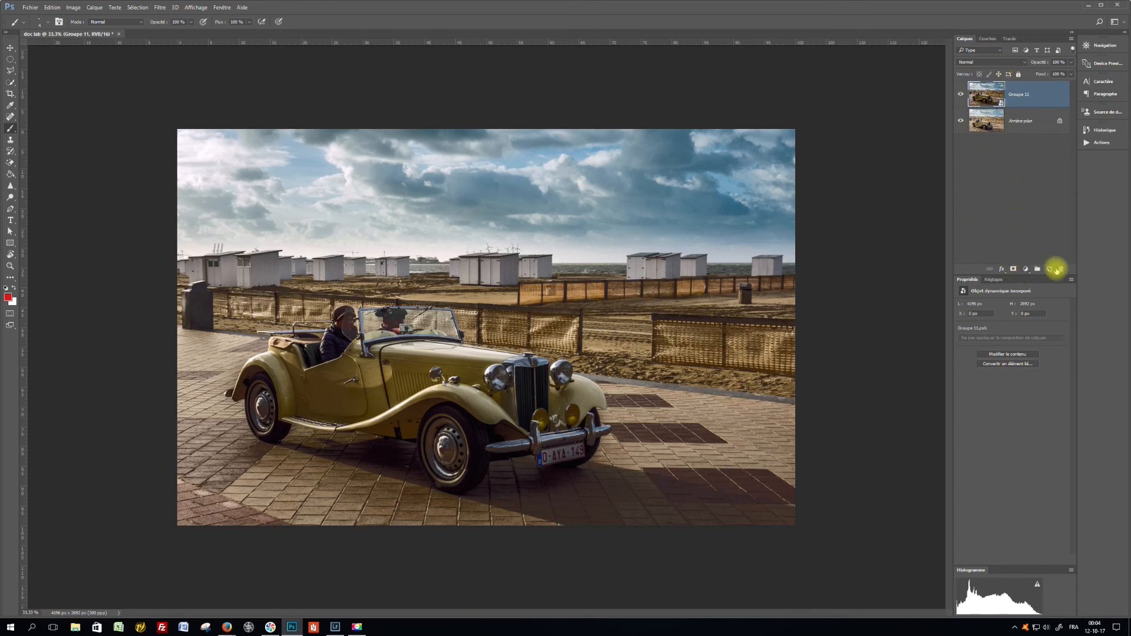
Add a Curves adjustment layer above the background and darken the RVB midtones to about input 154, output 92
left_click(1017, 122)
left_click(1025, 270)
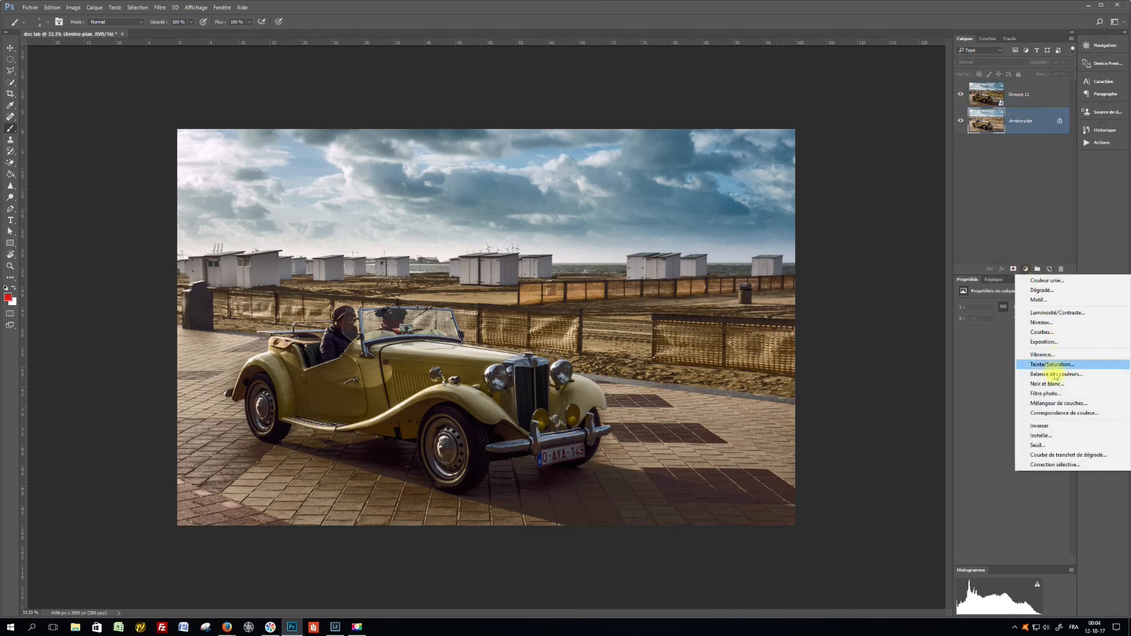
left_click(1056, 332)
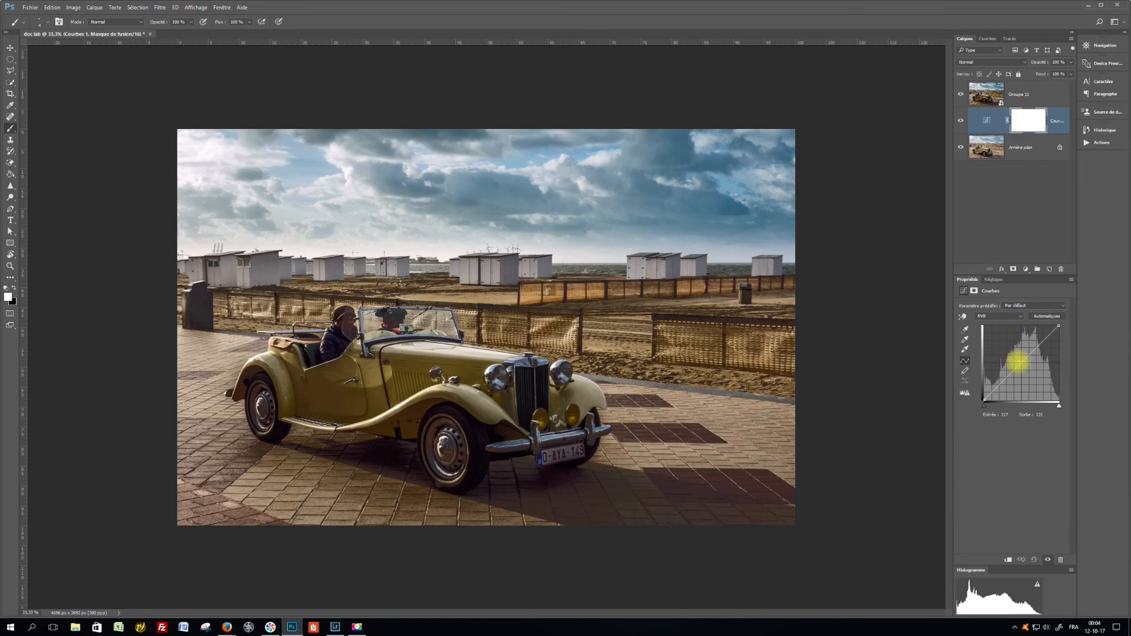
left_click_drag(1021, 363, 1025, 366)
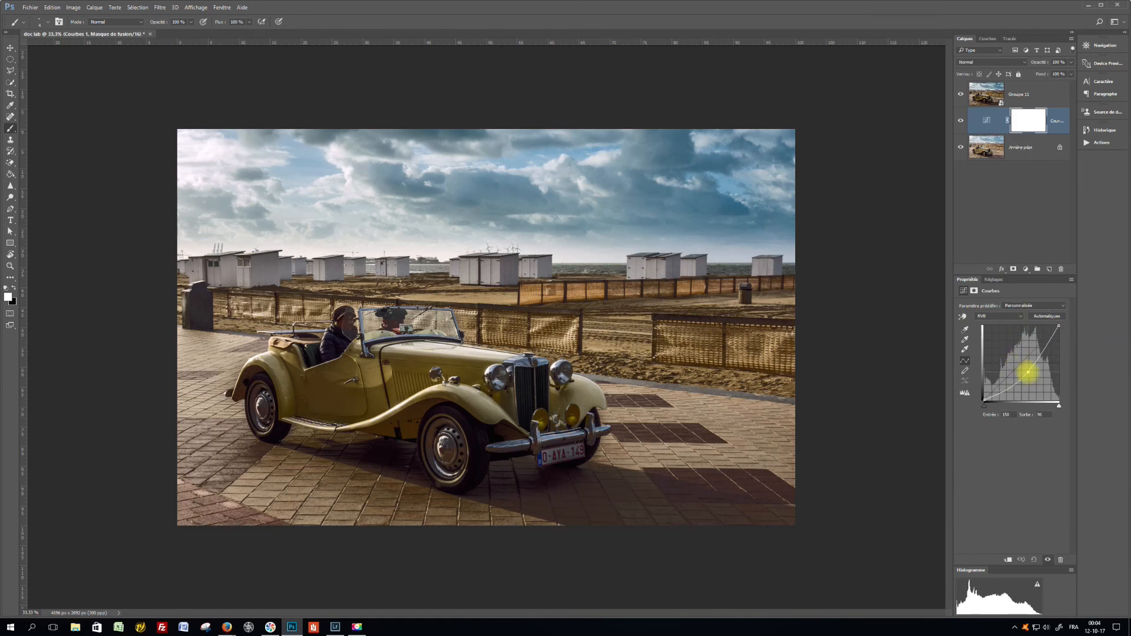
Hide the Groupe 11 smart object and set the Curves layer's blend mode to Luminosité
left_click(961, 94)
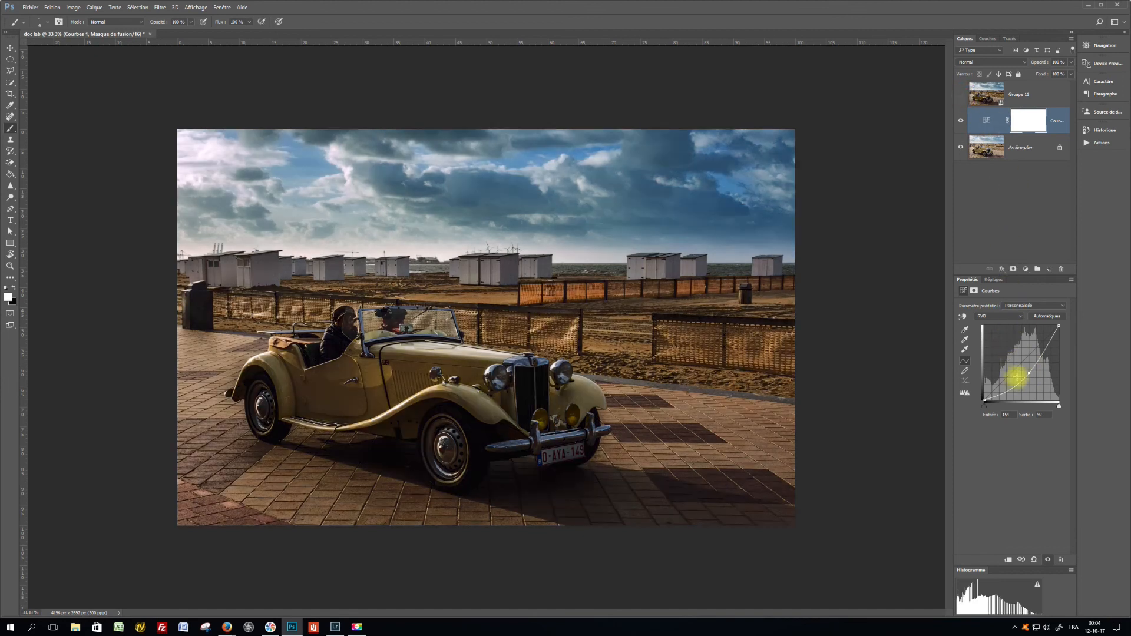
left_click(1000, 63)
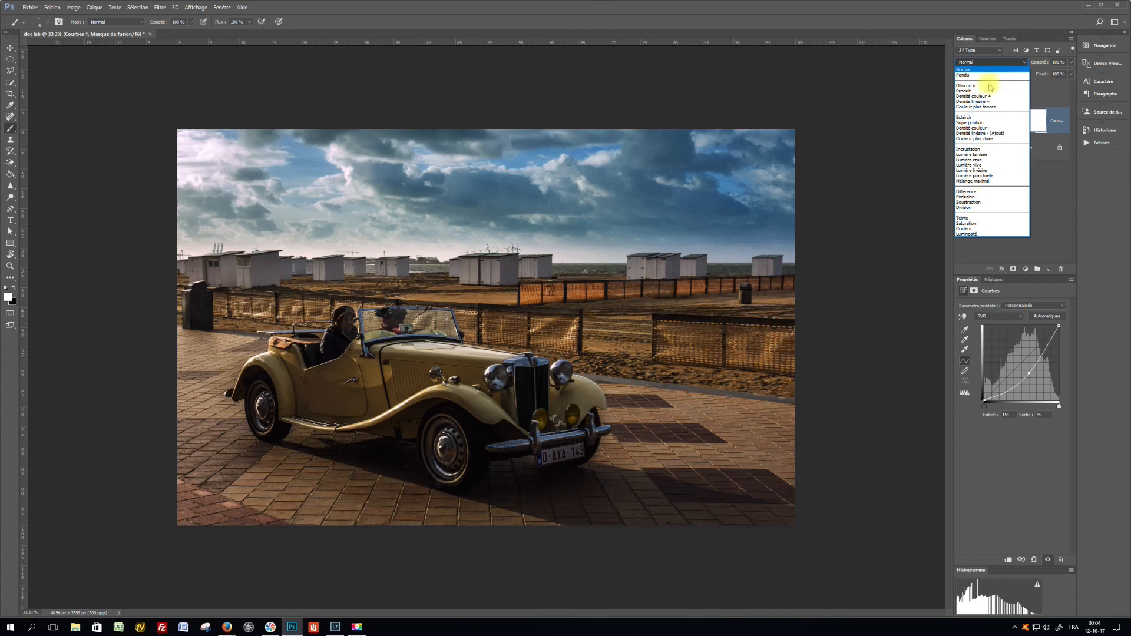
left_click(991, 237)
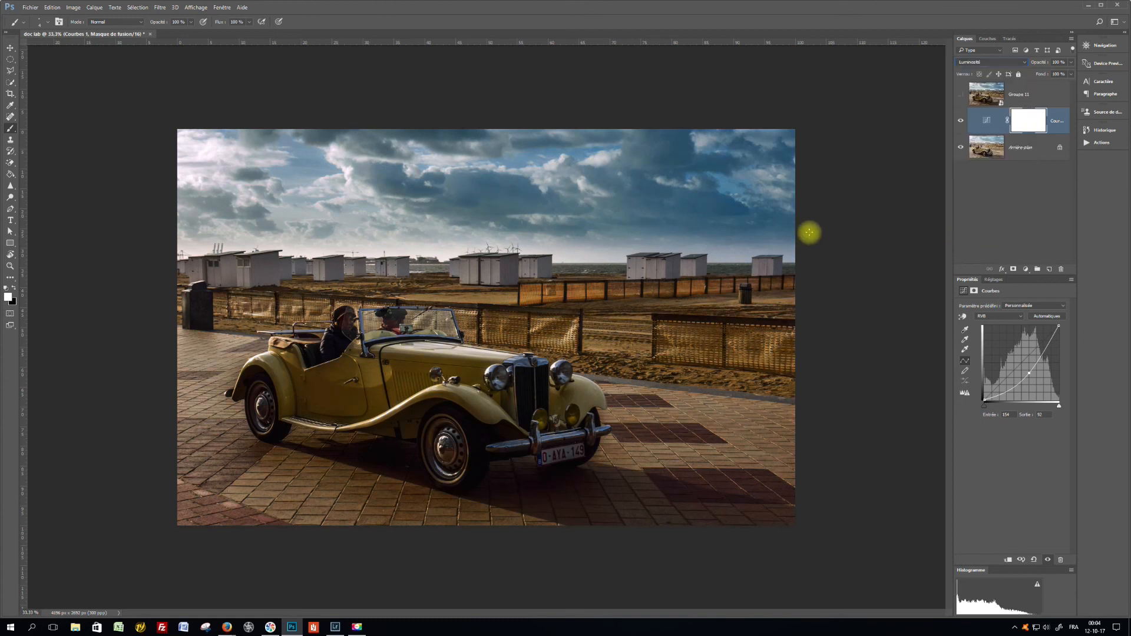
Compare the Lab smart object with the RGB Curves layer by switching their visibility off and on
left_click(962, 93)
left_click(962, 92)
left_click(962, 94)
left_click(963, 93)
left_click(962, 93)
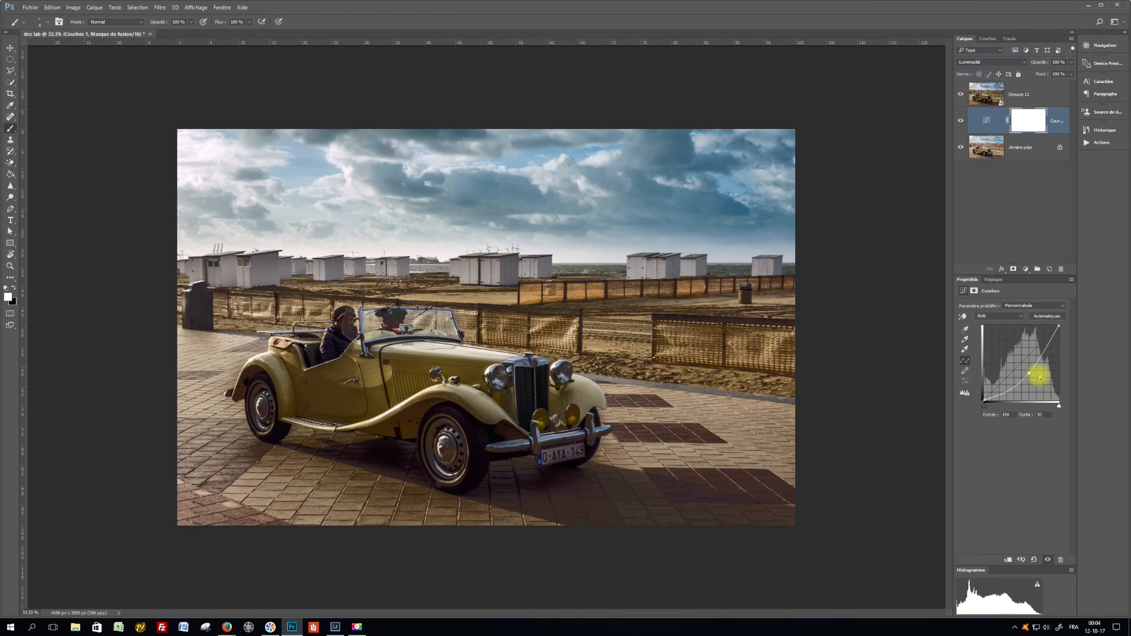
left_click(960, 95)
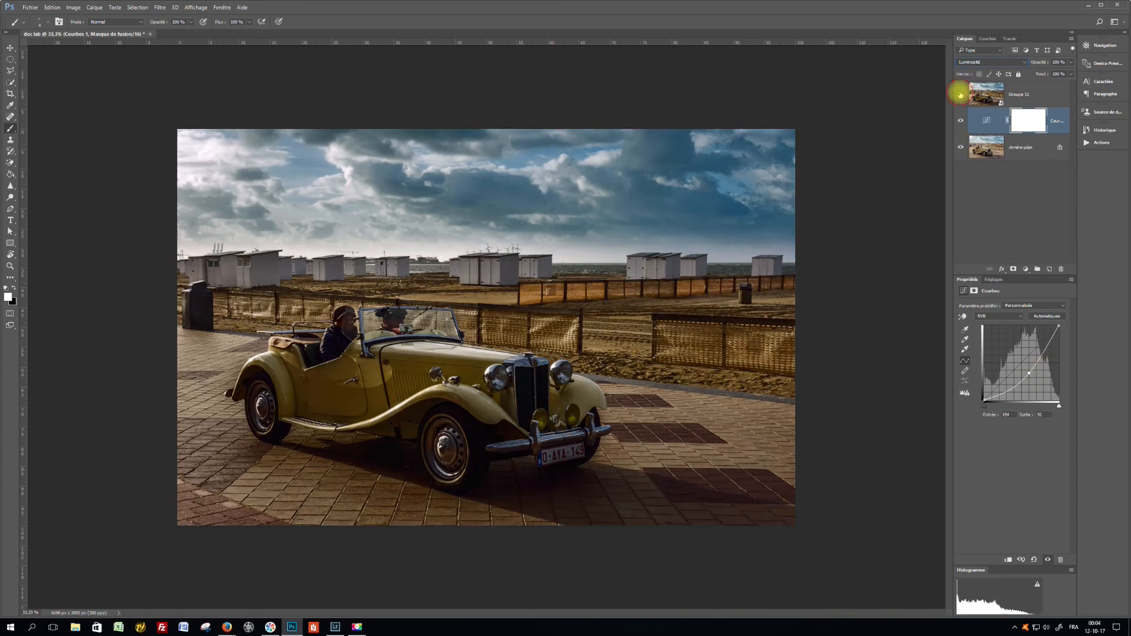
left_click(960, 94)
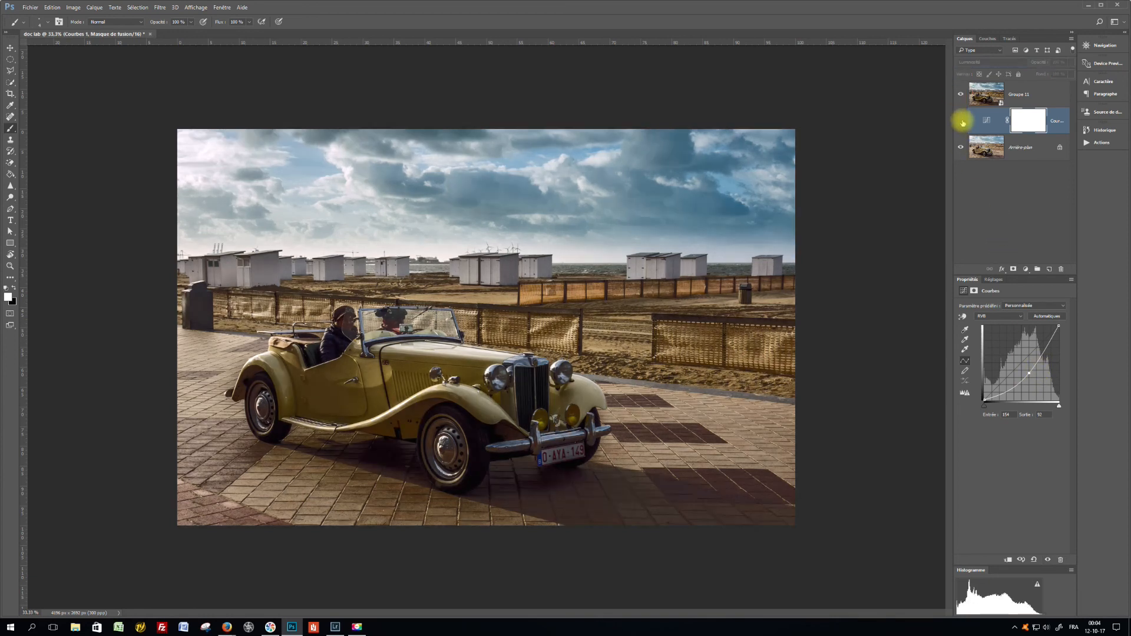
left_click(961, 121)
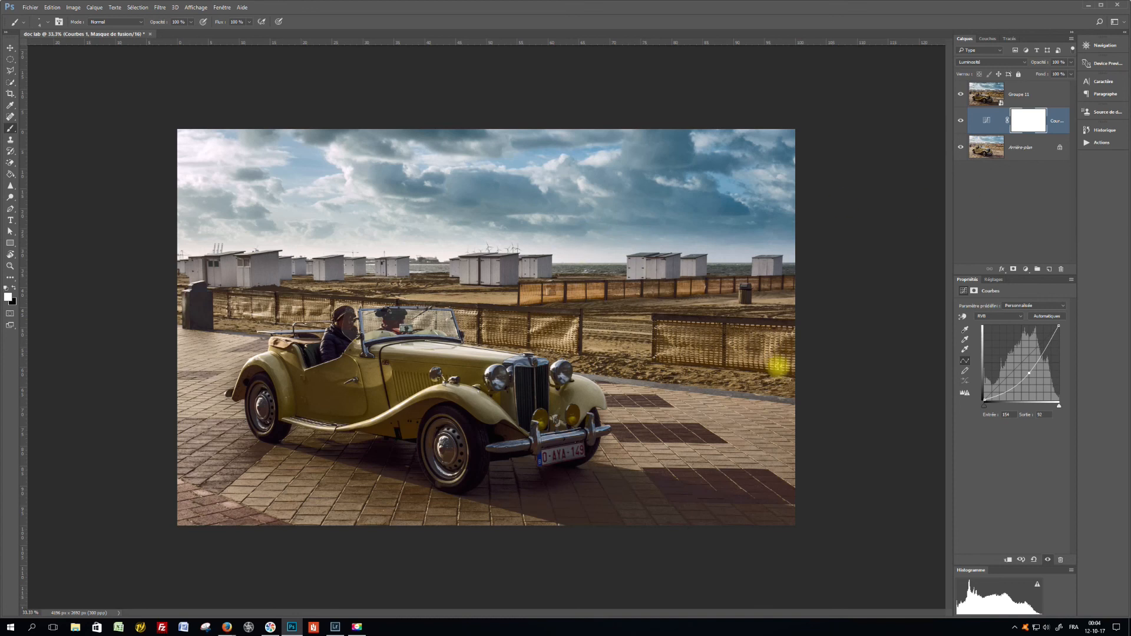